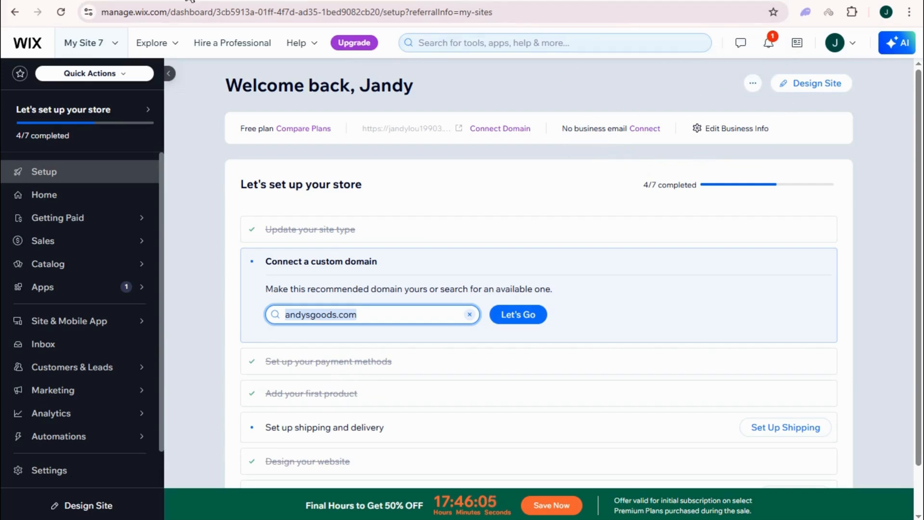
# Create a new site from the account's sites list, choosing Wix Editor over Wix Studio, and start the AI setup chat.
pyautogui.click(212, 1)
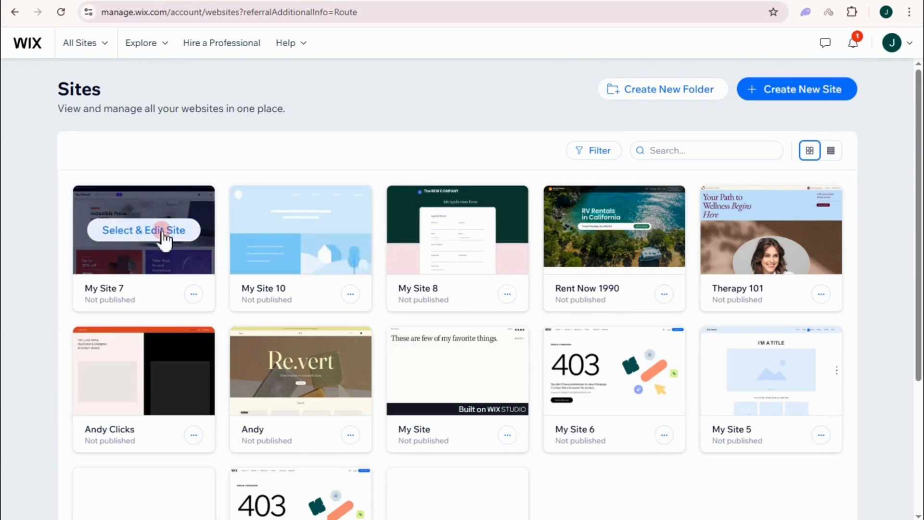
pyautogui.click(802, 94)
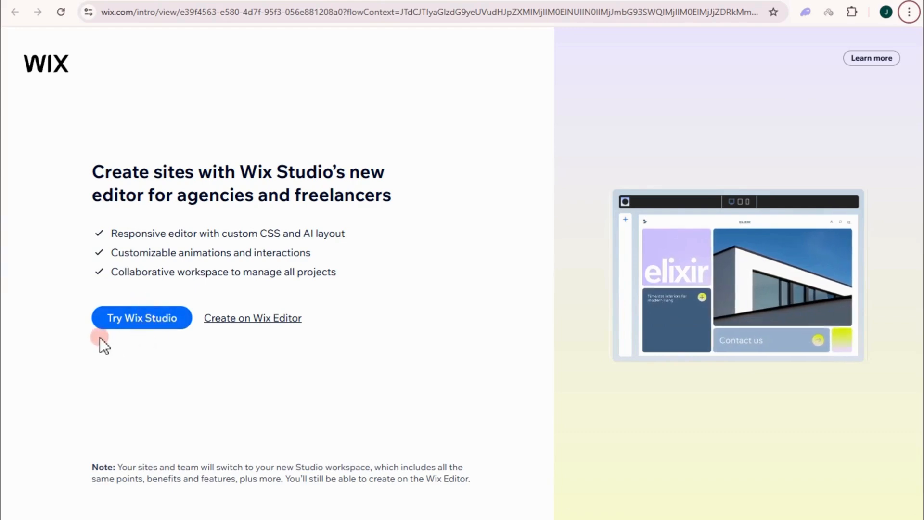
pyautogui.click(246, 319)
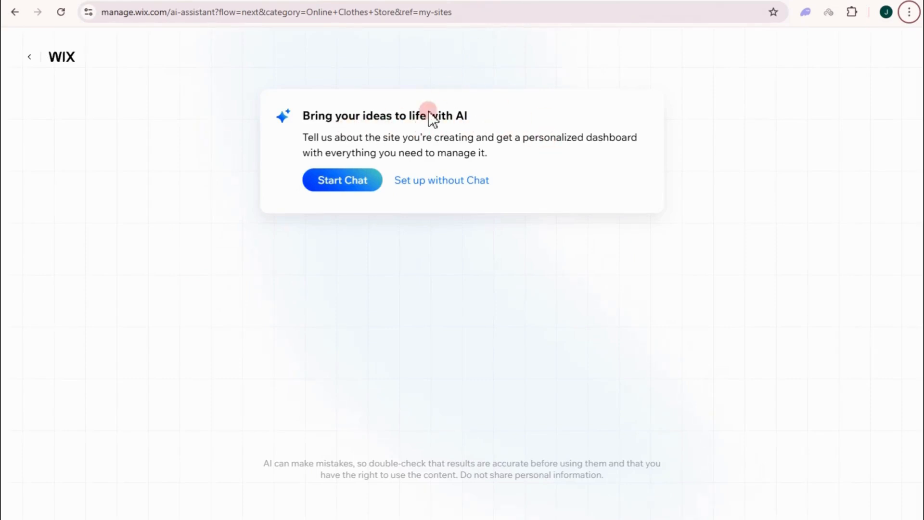
pyautogui.moveTo(430, 117); pyautogui.dragTo(483, 117)
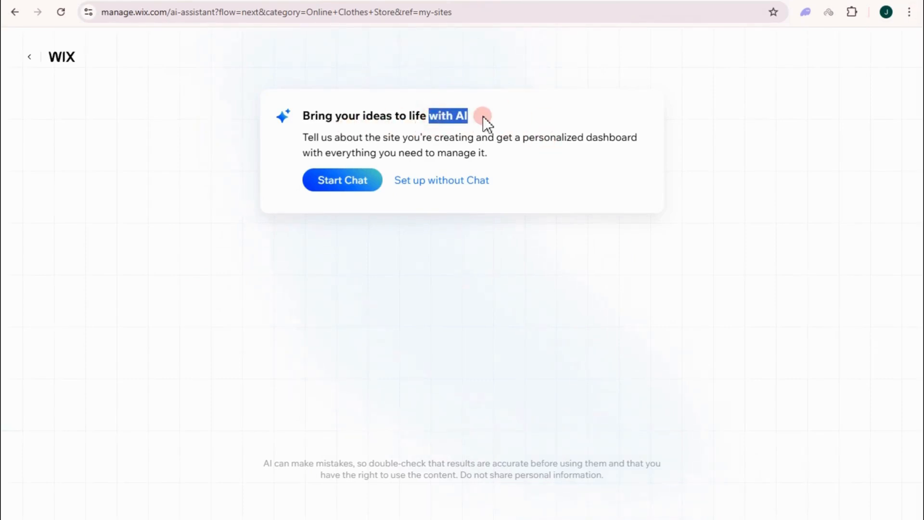
pyautogui.click(349, 180)
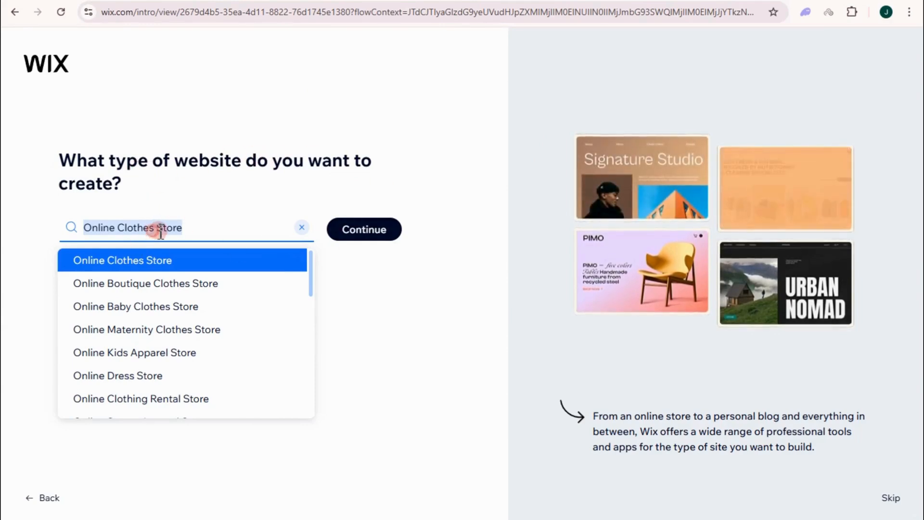
# Replace the website type with Online Store and continue the setup.
pyautogui.click(301, 227)
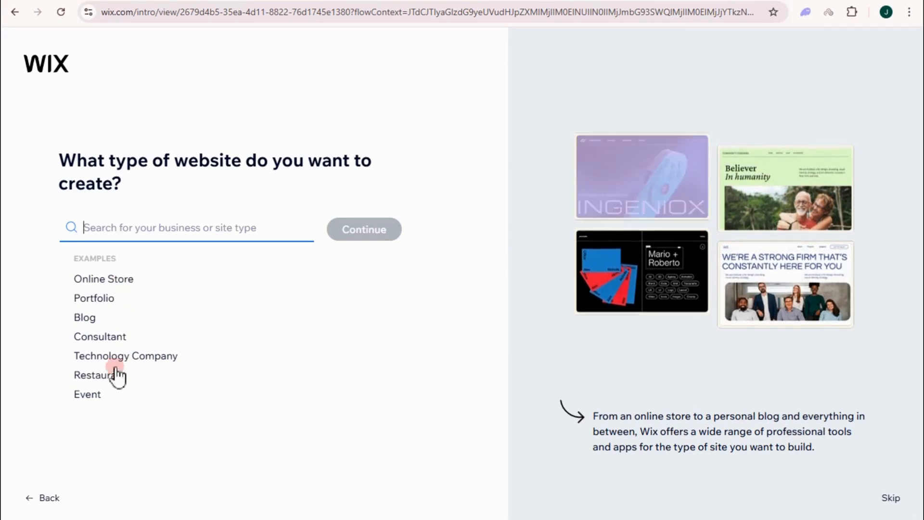
pyautogui.click(120, 280)
pyautogui.click(120, 235)
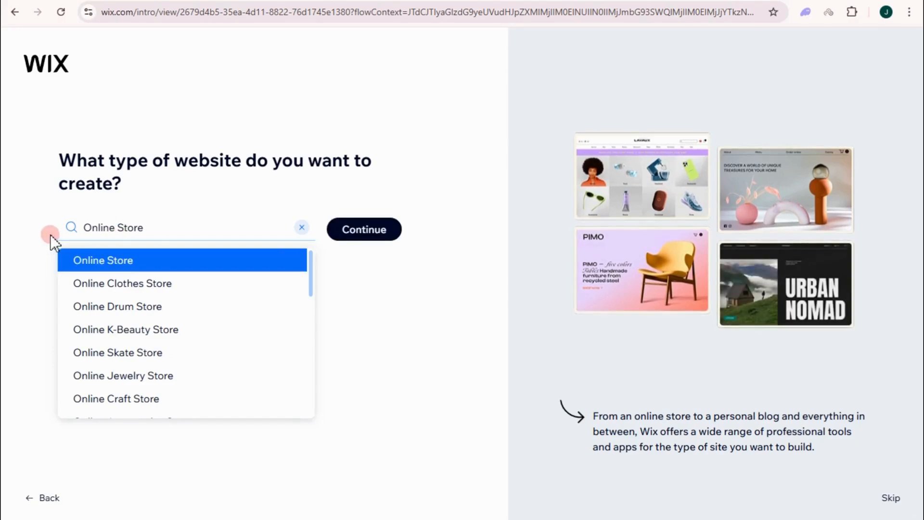
pyautogui.click(356, 230)
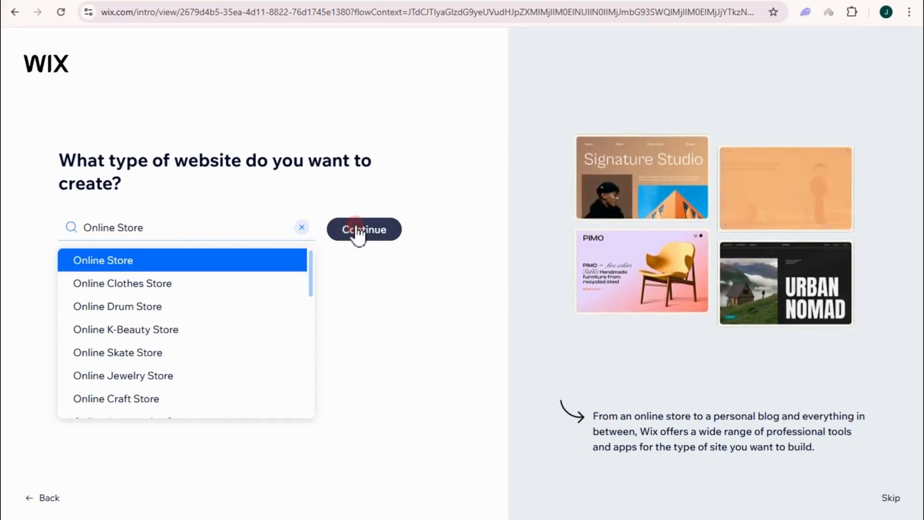
pyautogui.click(357, 231)
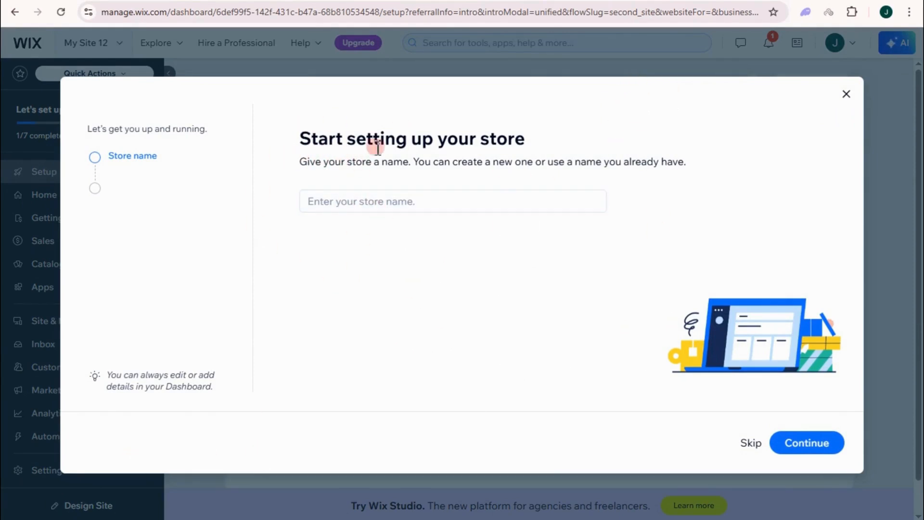
# Name the store "Andy's Store" and continue to the next setup question.
pyautogui.click(407, 200)
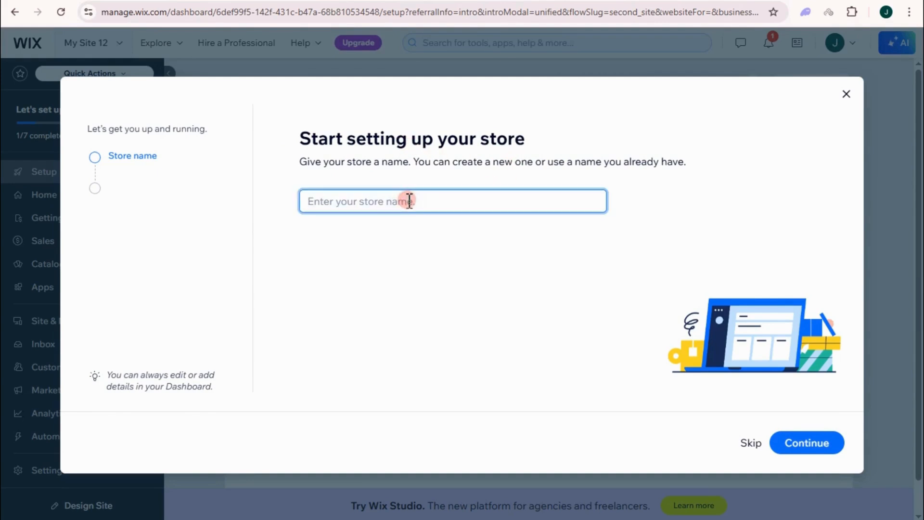
pyautogui.write('S')
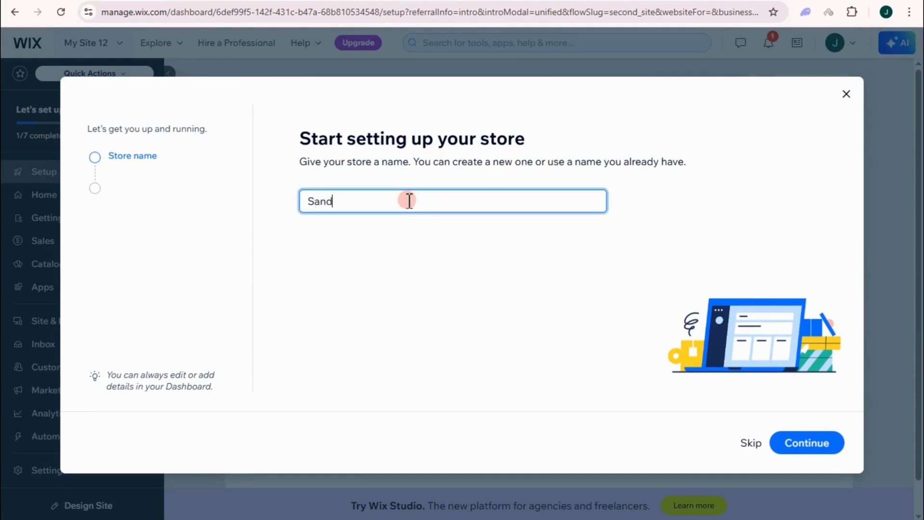
pyautogui.write('and')
pyautogui.press('BackSpace')
pyautogui.press('BackSpace')
pyautogui.press('BackSpace')
pyautogui.press('BackSpace')
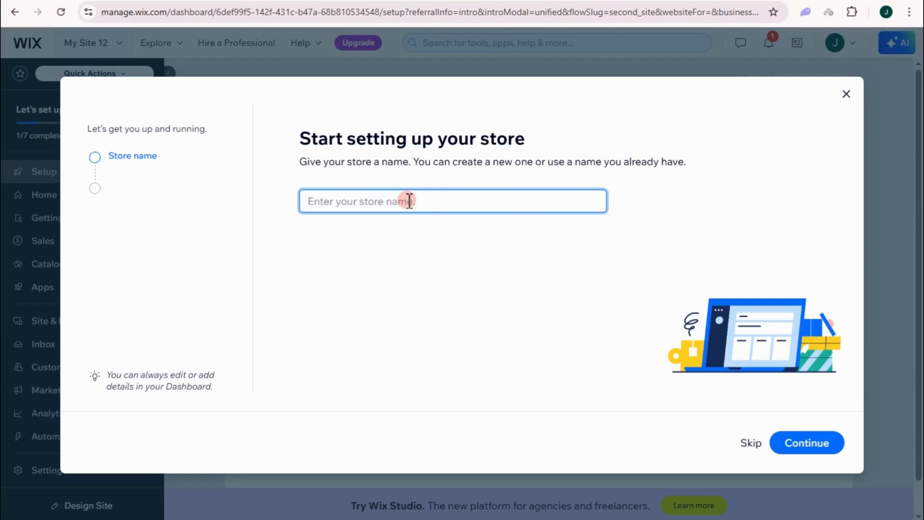
pyautogui.write('Any')
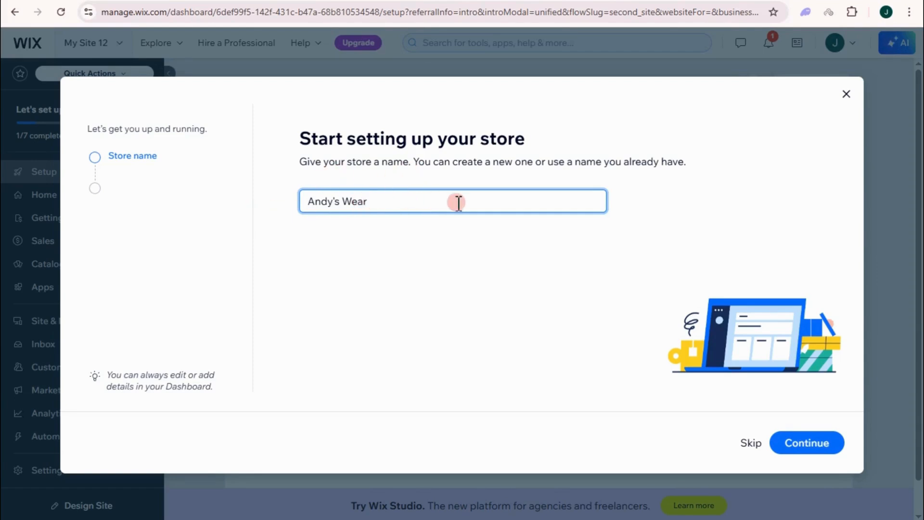
pyautogui.doubleClick(355, 203)
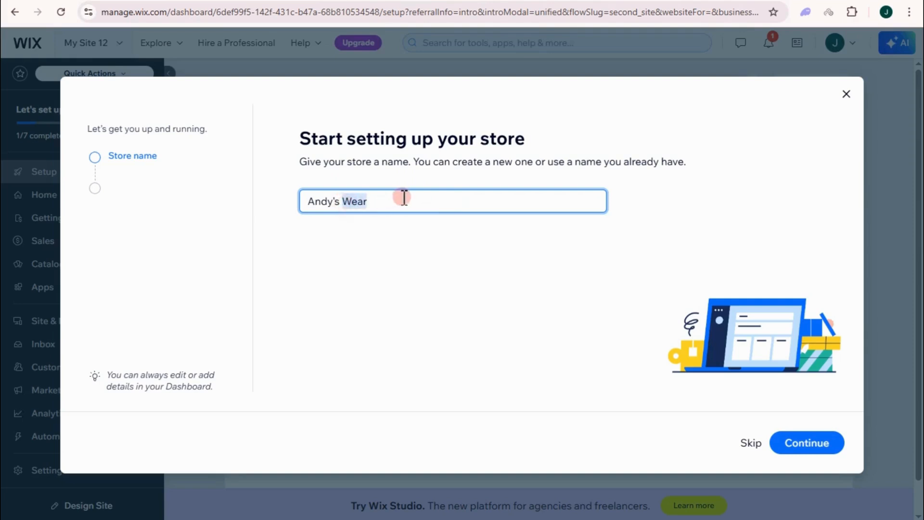
pyautogui.write('Stor')
pyautogui.click(811, 451)
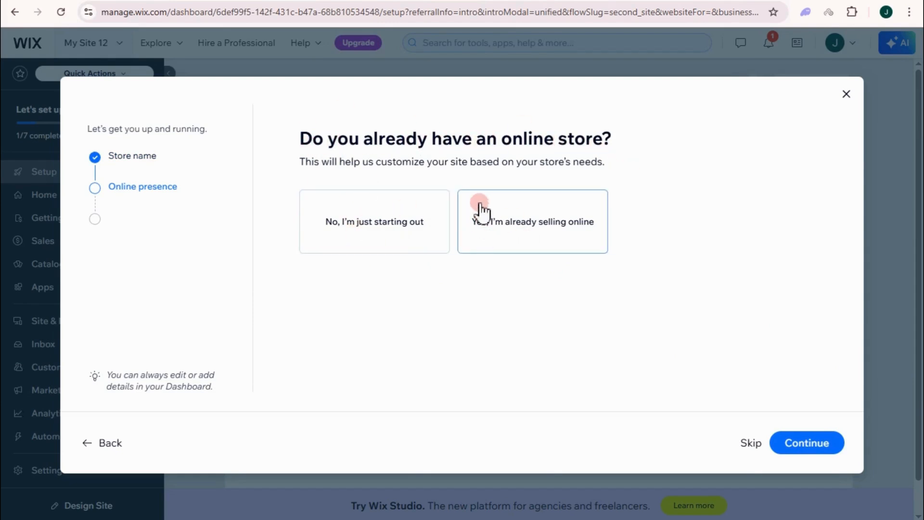
# Answer that the store is just starting out and sells physical products, digital products and services.
pyautogui.click(412, 236)
pyautogui.click(813, 431)
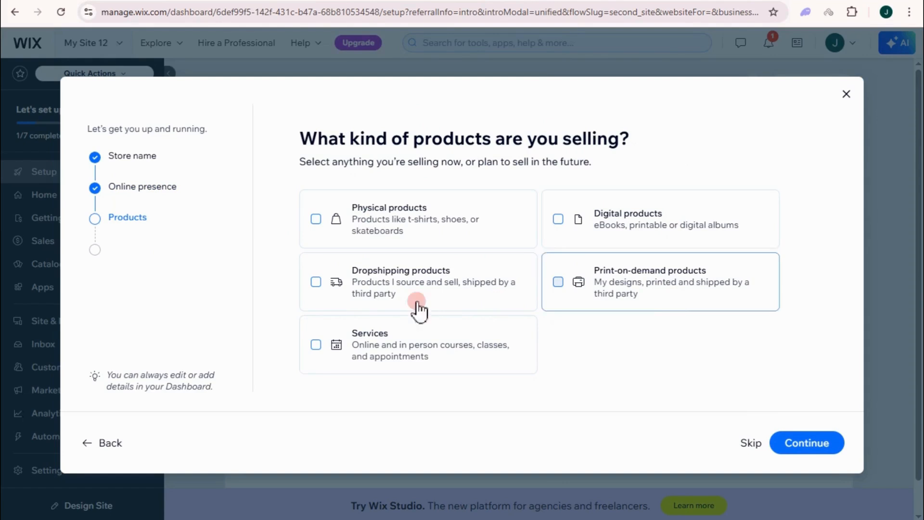
pyautogui.click(316, 220)
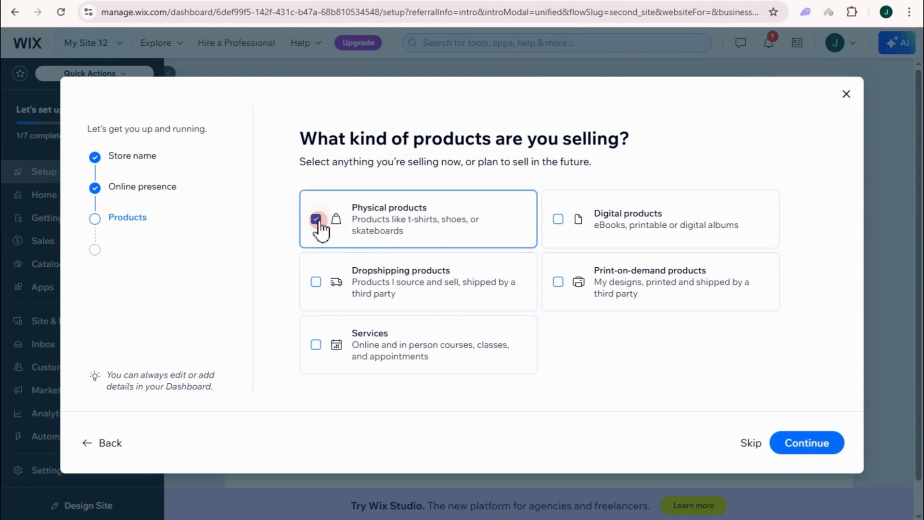
pyautogui.click(560, 220)
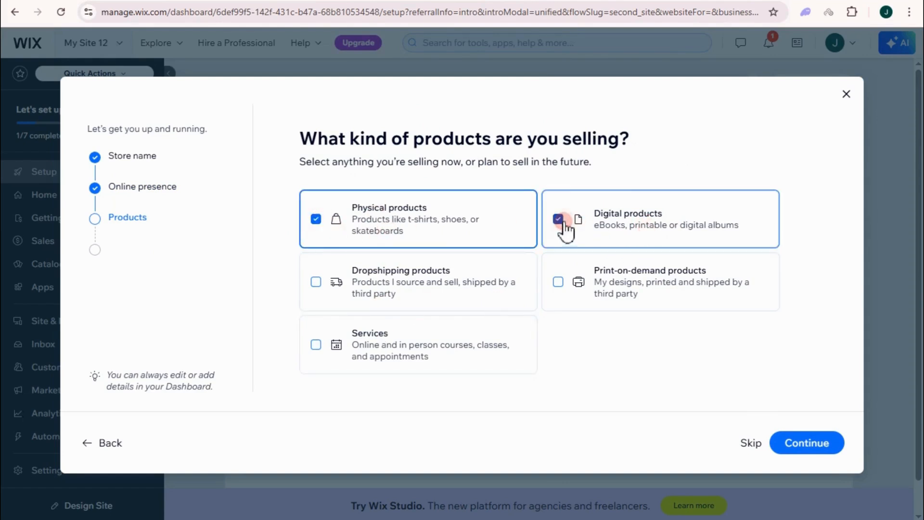
pyautogui.click(339, 345)
pyautogui.click(810, 442)
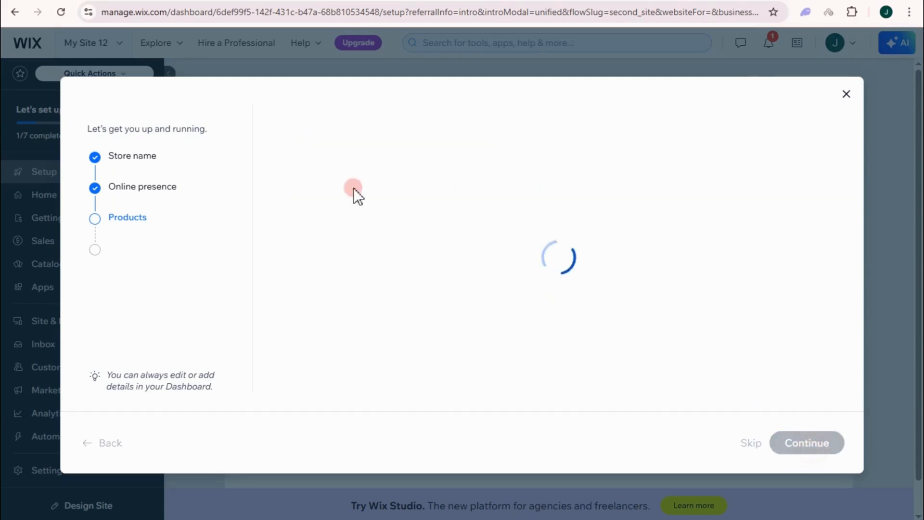
# Keep Online store as the only sales channel and finish the questionnaire by going to the dashboard.
pyautogui.click(364, 233)
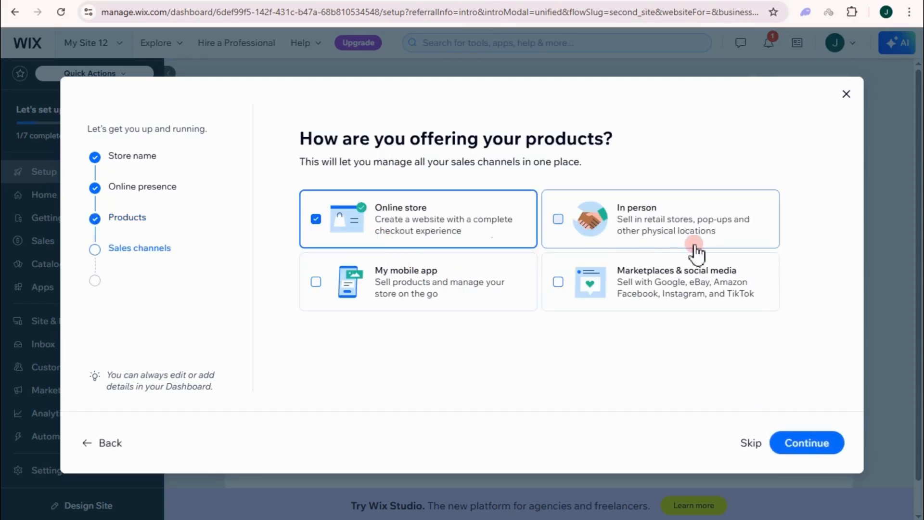
pyautogui.click(332, 304)
pyautogui.doubleClick(377, 222)
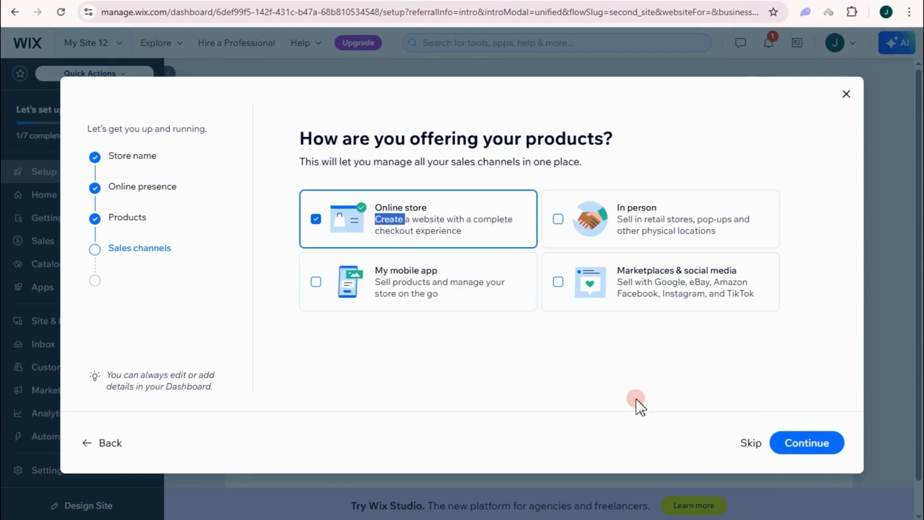
pyautogui.click(794, 449)
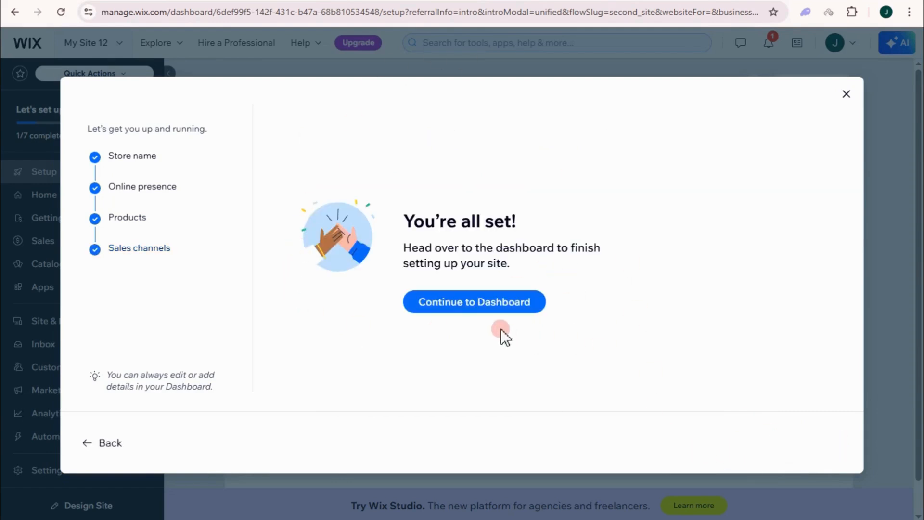
pyautogui.click(473, 303)
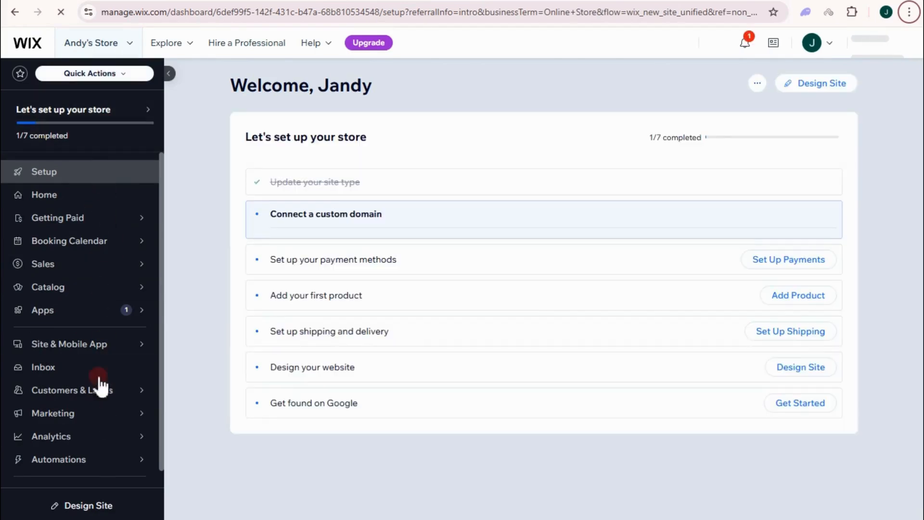
# Look over the dashboard's navigation sections and the list of sites in the account.
pyautogui.moveTo(96, 148)
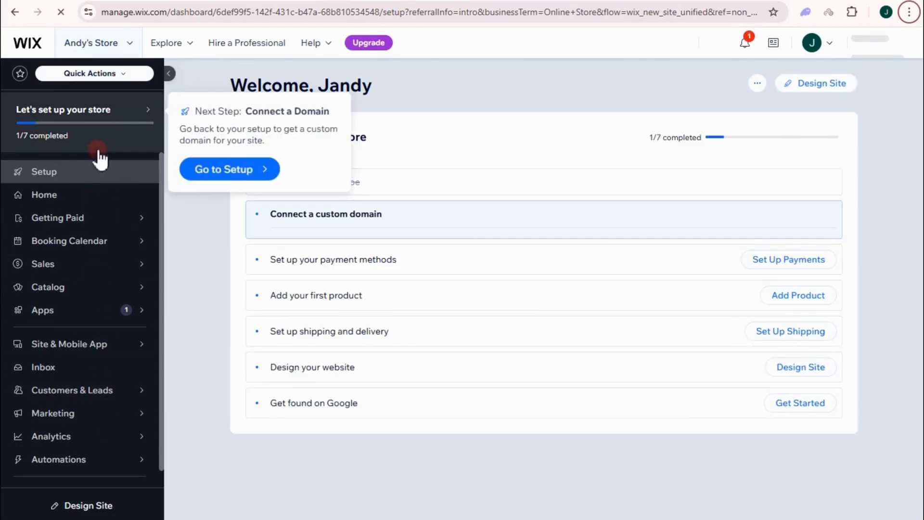
pyautogui.moveTo(87, 347)
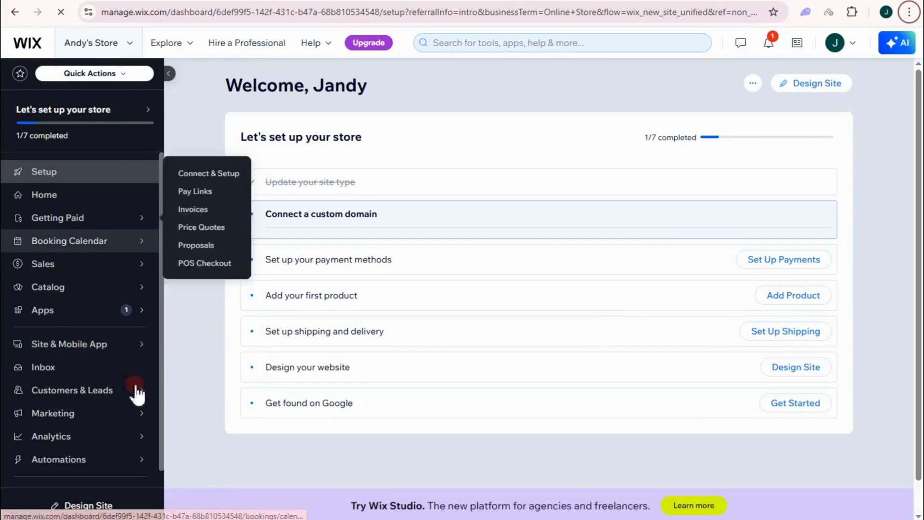
pyautogui.moveTo(87, 324)
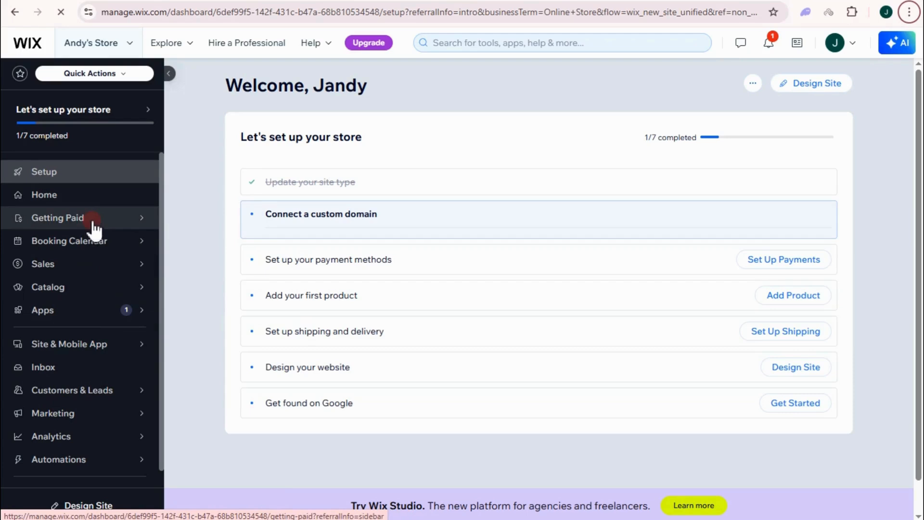
pyautogui.moveTo(91, 218)
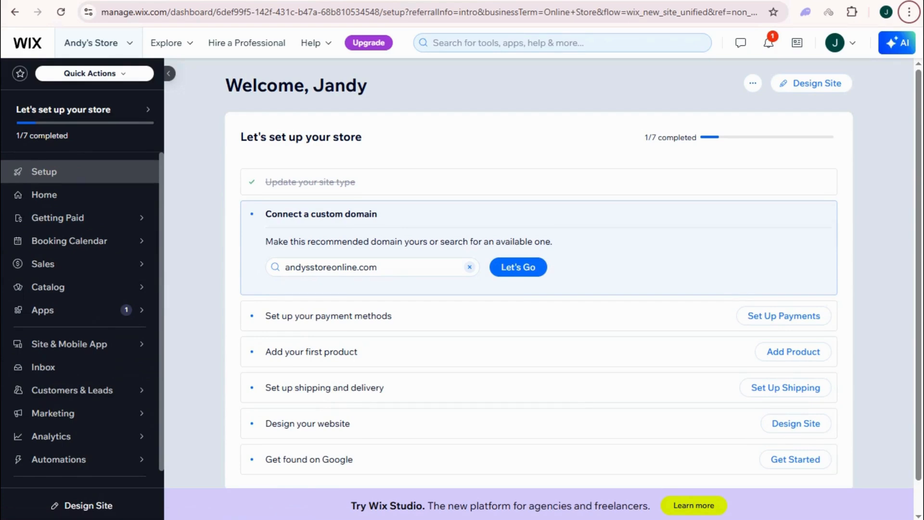
pyautogui.click(129, 52)
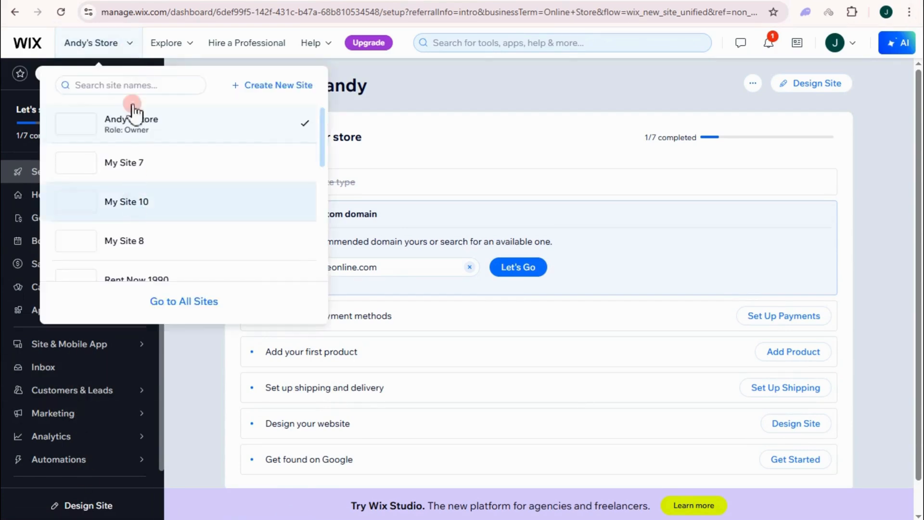
pyautogui.click(423, 105)
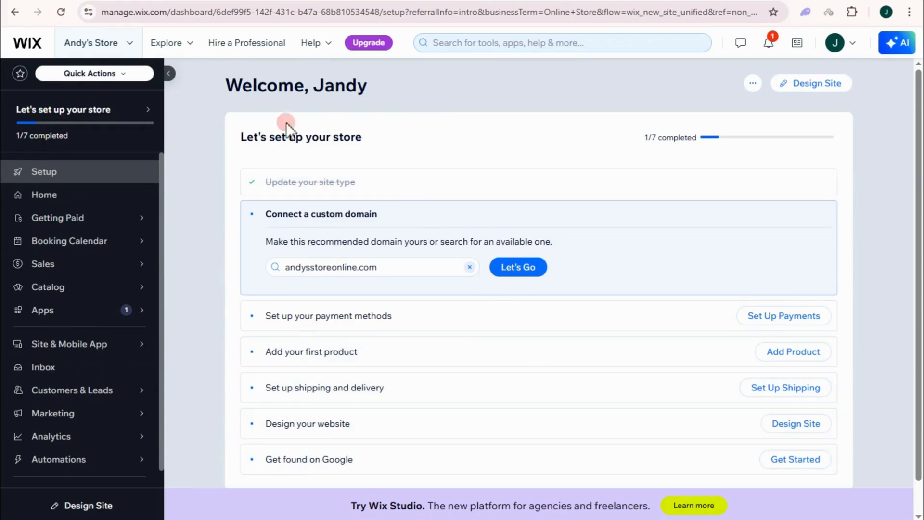
pyautogui.click(99, 46)
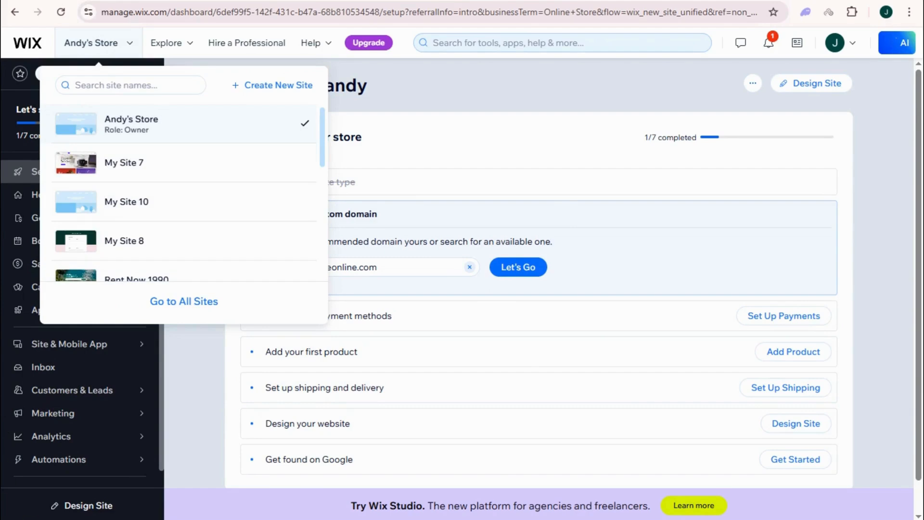
pyautogui.click(582, 101)
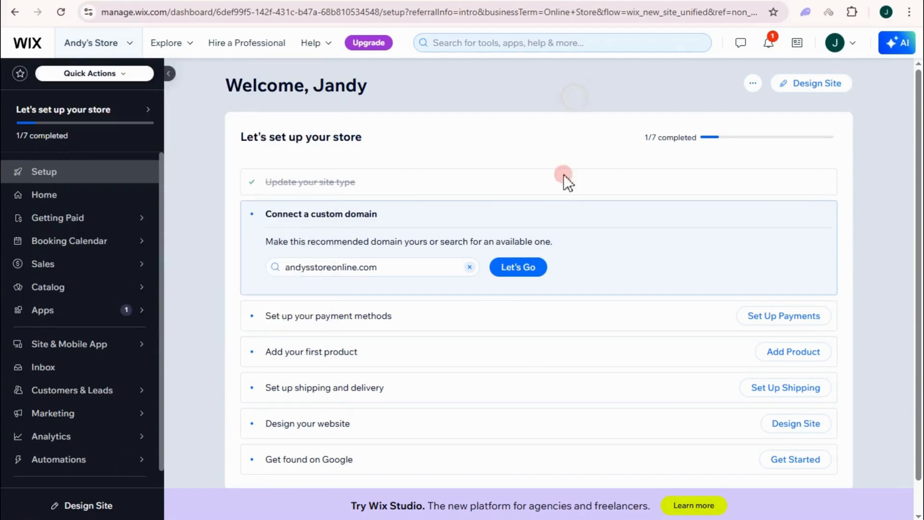
# Design the site from the handcrafted soaps and candles store template and dismiss the AI content offer in the editor.
pyautogui.click(808, 89)
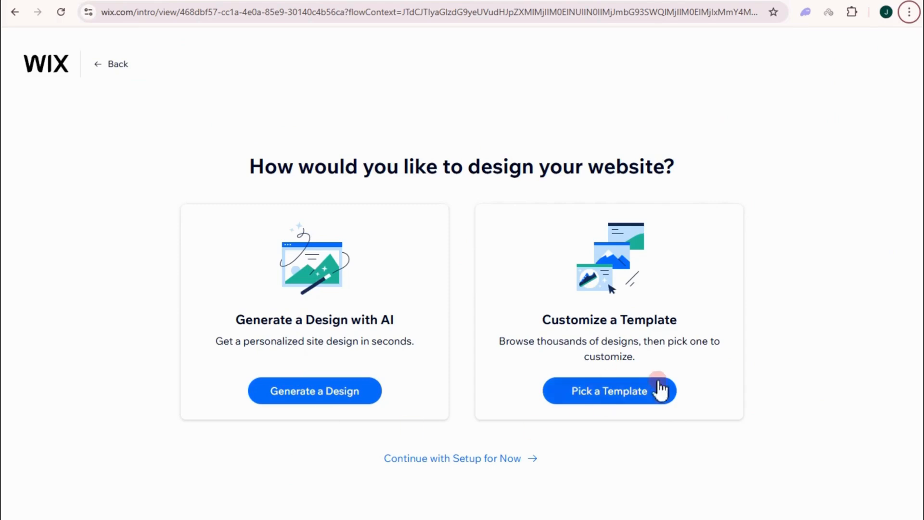
pyautogui.click(574, 397)
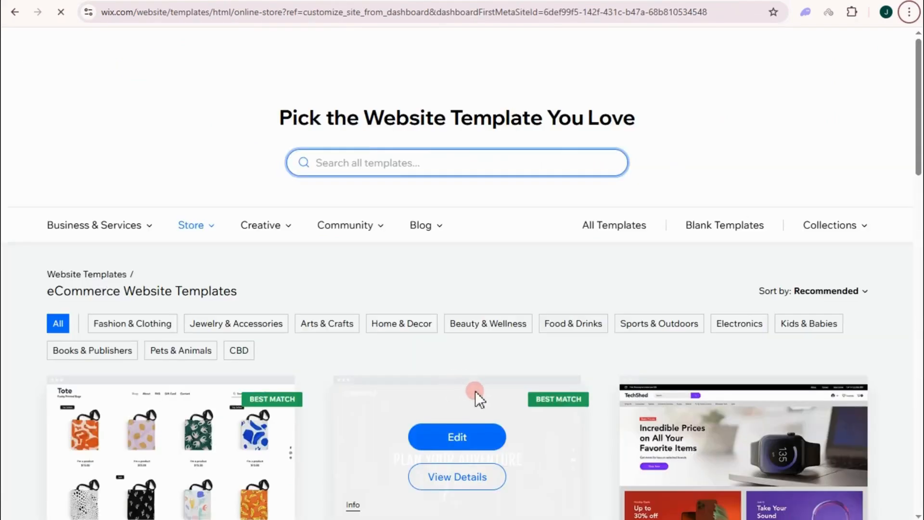
pyautogui.scroll(-3, 529, 419)
pyautogui.scroll(-3, 268, 392)
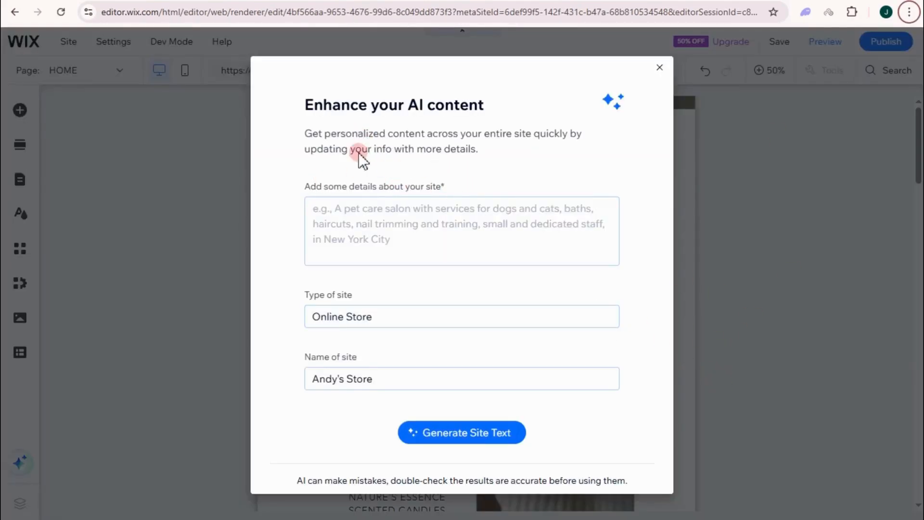
pyautogui.click(648, 67)
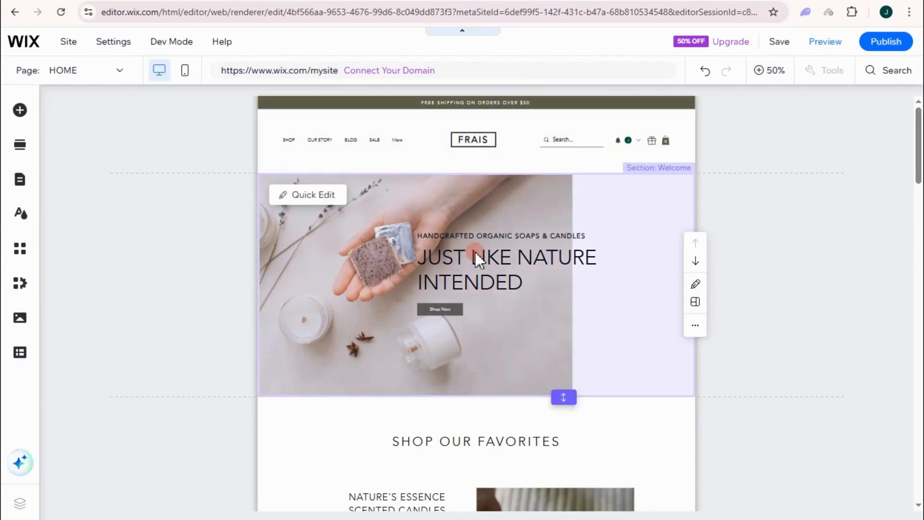
# Insert a new blank section between the Welcome hero section and the Shop Our Favorites section of the home page.
pyautogui.click(475, 252)
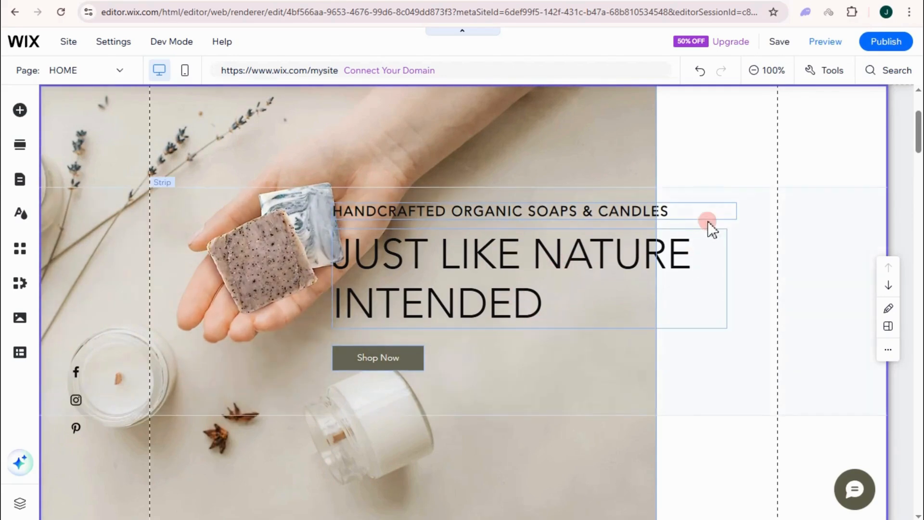
pyautogui.scroll(-3, 770, 217)
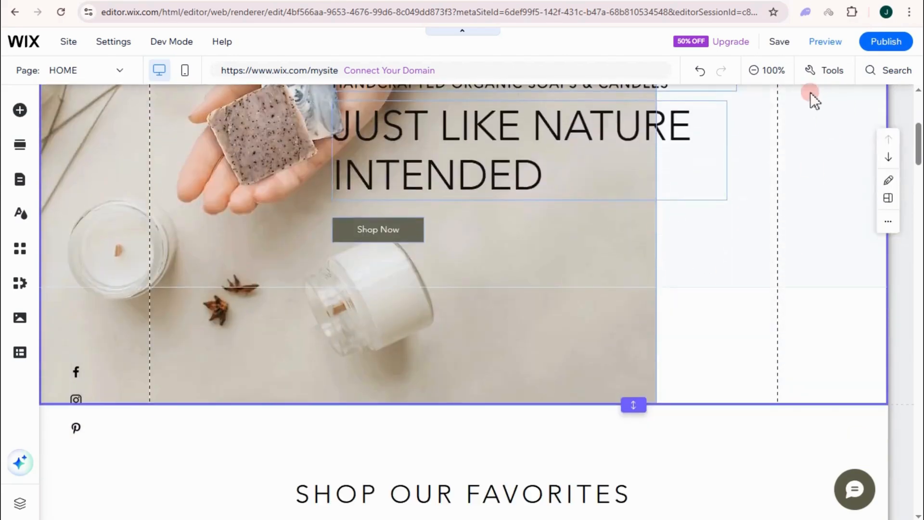
pyautogui.click(753, 71)
pyautogui.scroll(-4, 529, 277)
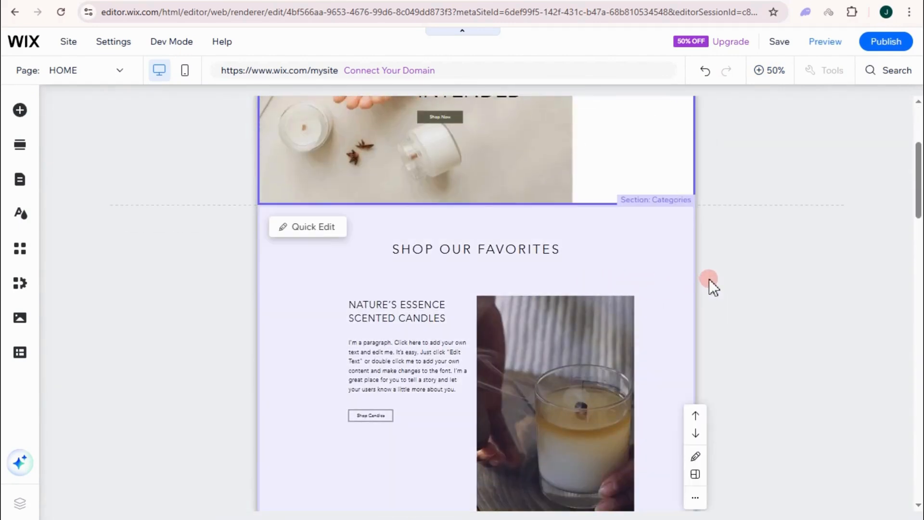
pyautogui.scroll(4, 590, 245)
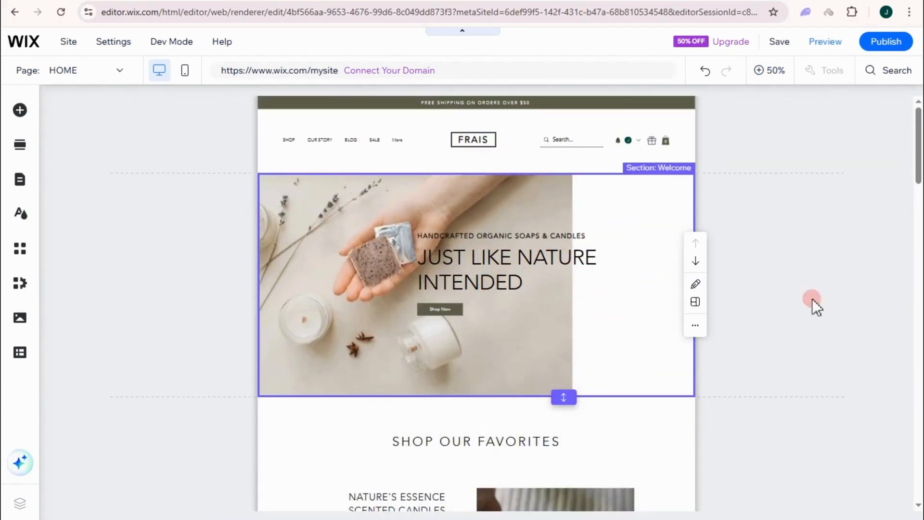
pyautogui.scroll(-3, 743, 304)
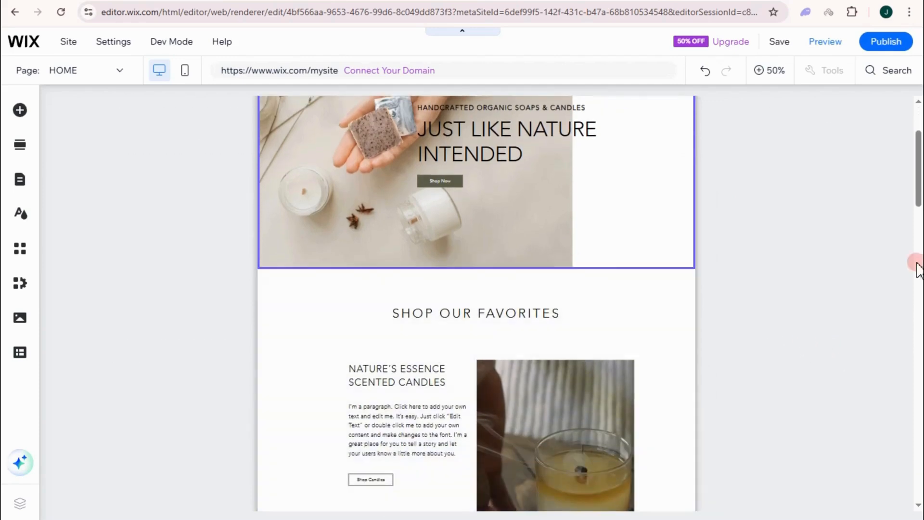
pyautogui.moveTo(561, 272)
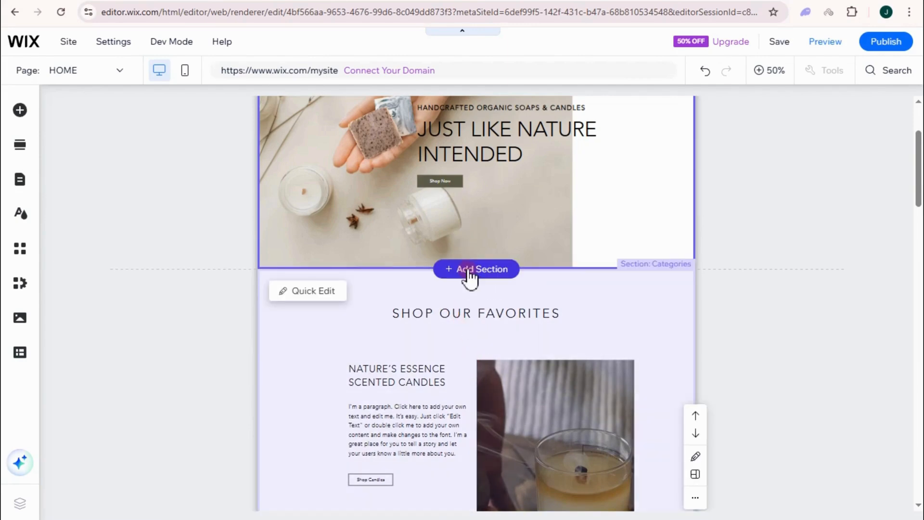
pyautogui.click(468, 270)
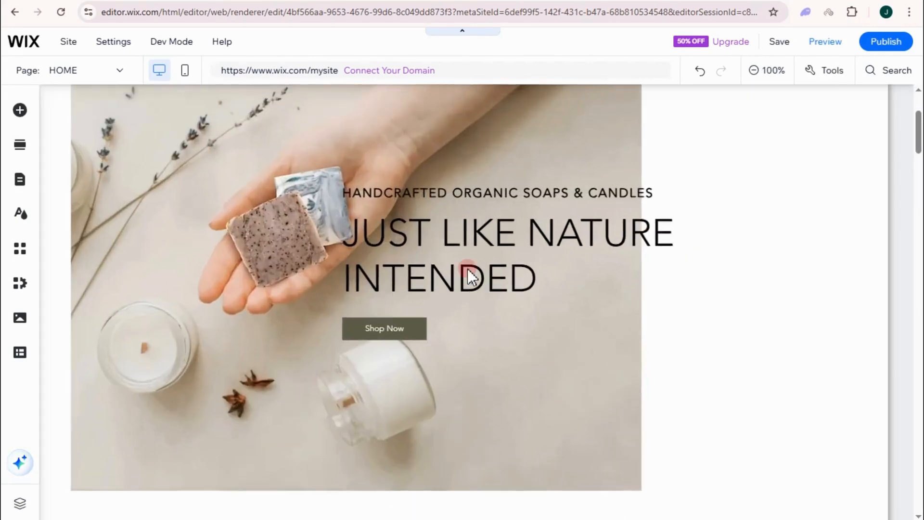
pyautogui.scroll(-3, 515, 388)
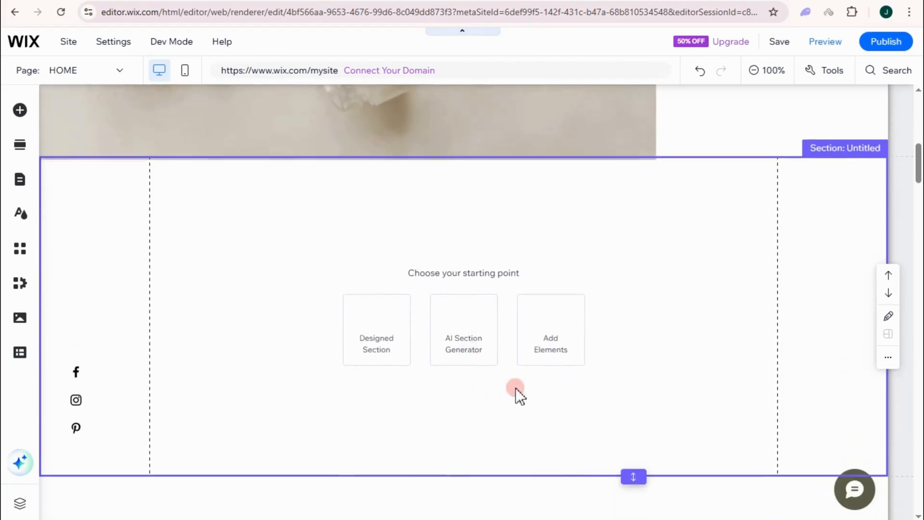
# Add another blank section directly above the Shop Our Favorites section.
pyautogui.moveTo(501, 456)
pyautogui.scroll(-6, 500, 455)
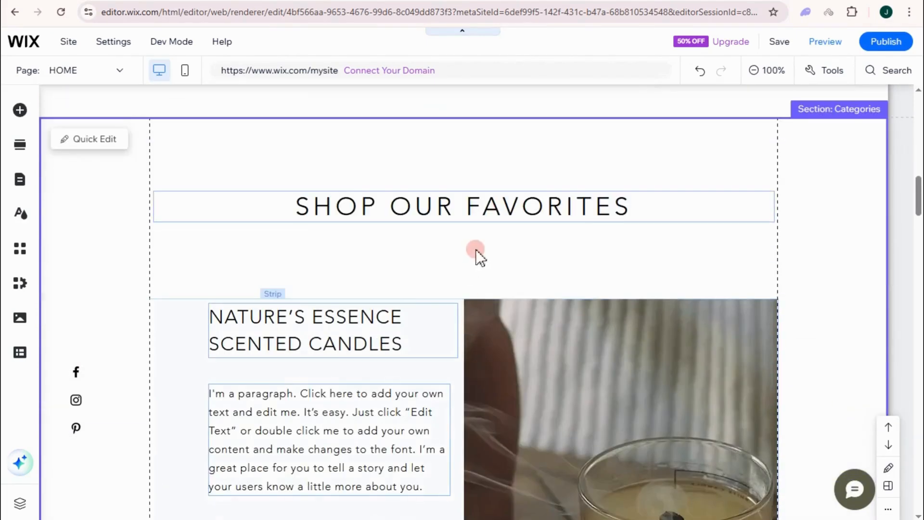
pyautogui.scroll(4, 475, 270)
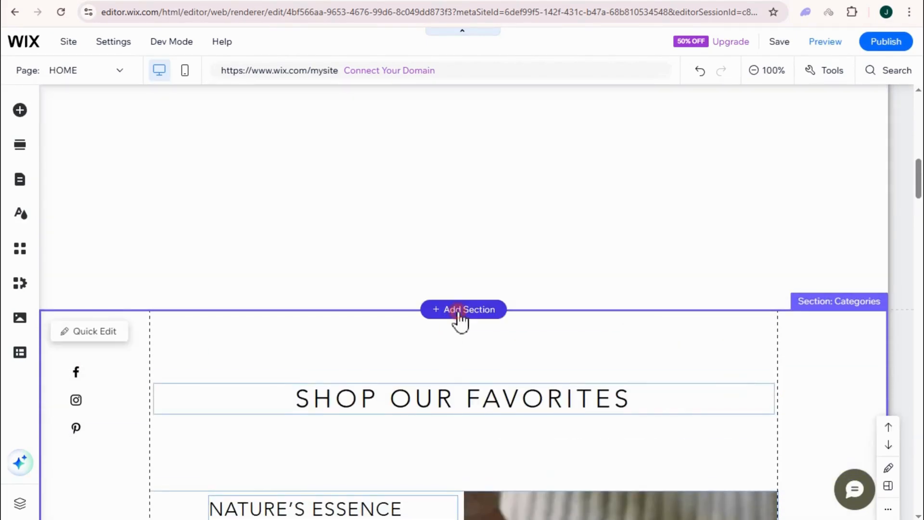
pyautogui.click(460, 311)
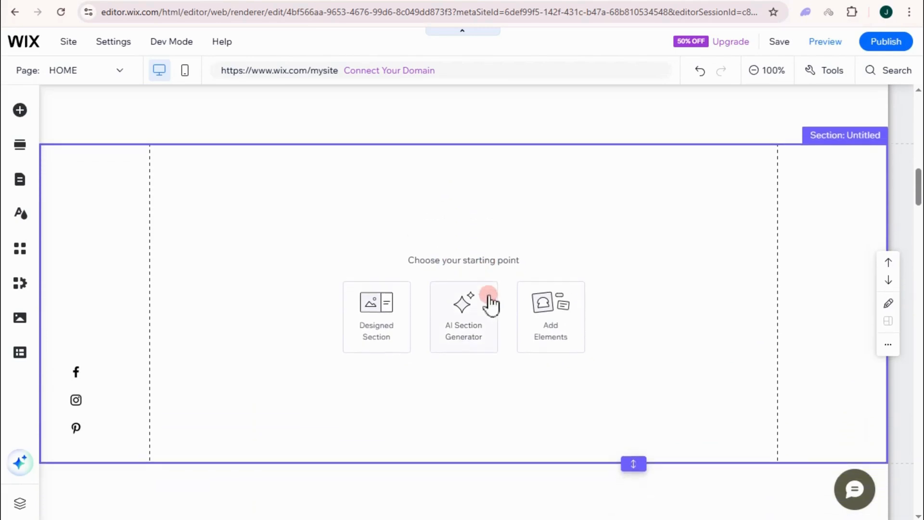
pyautogui.scroll(5, 534, 325)
pyautogui.scroll(-6, 538, 335)
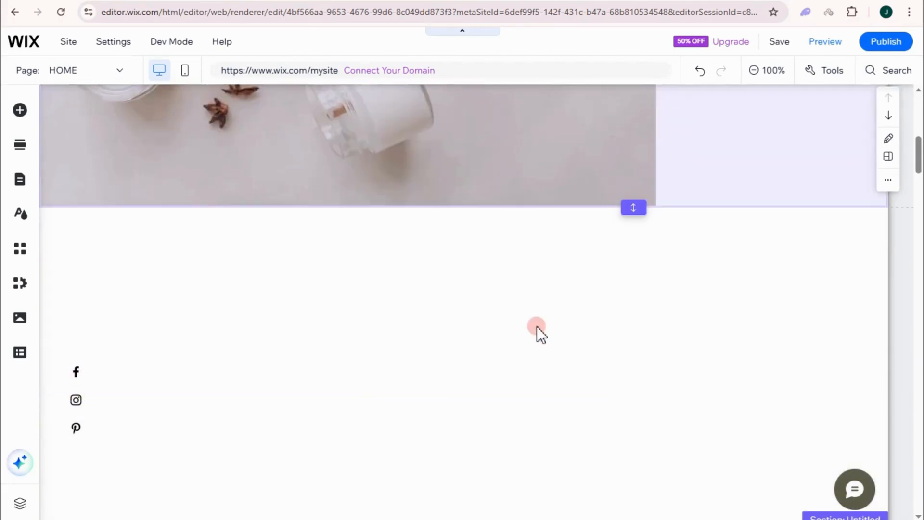
pyautogui.scroll(2, 576, 296)
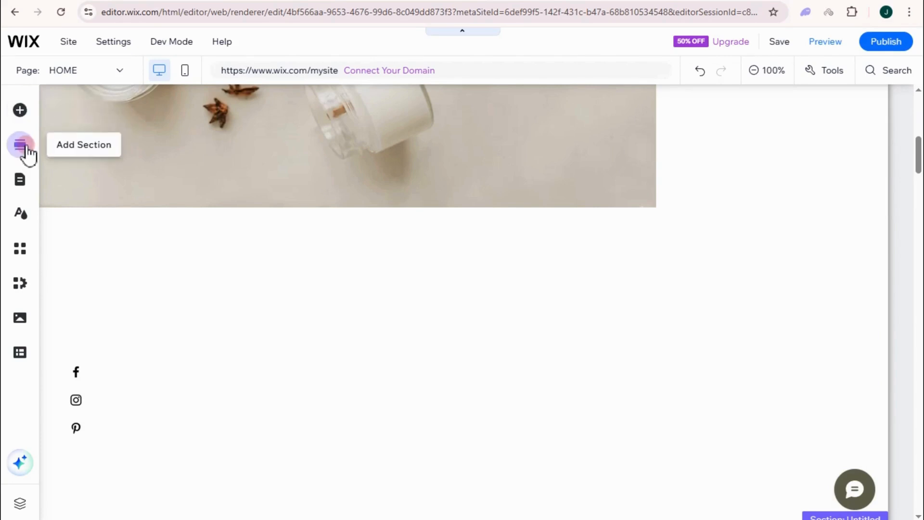
# Add the designed Welcome section with the white text box over a desert dune photo directly below the hero section.
pyautogui.click(24, 146)
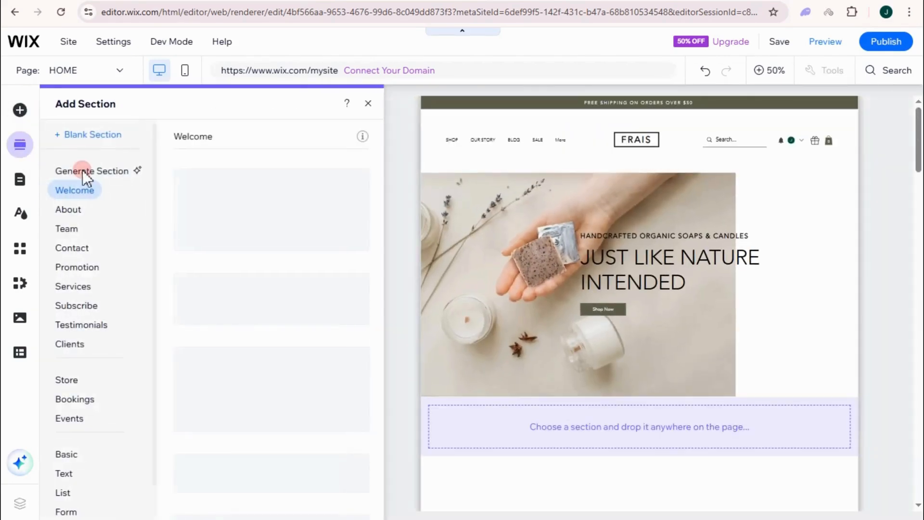
pyautogui.click(88, 189)
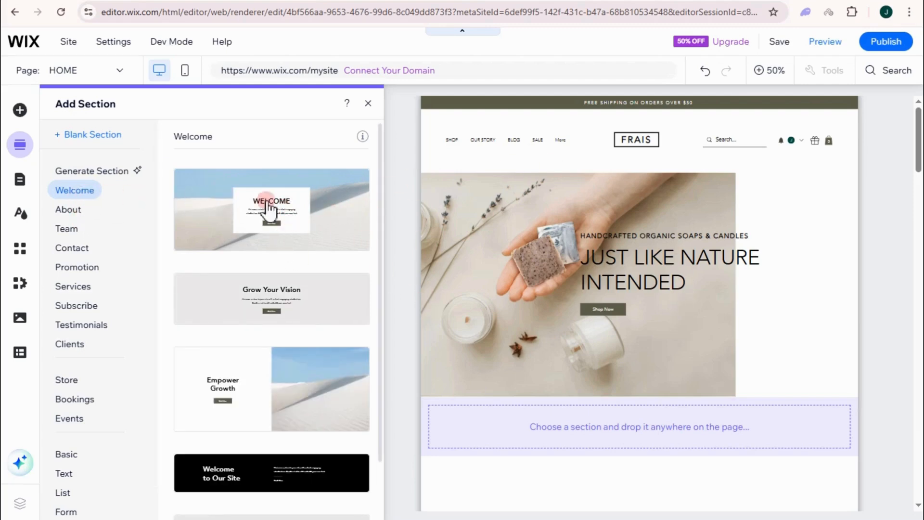
pyautogui.scroll(-2, 285, 257)
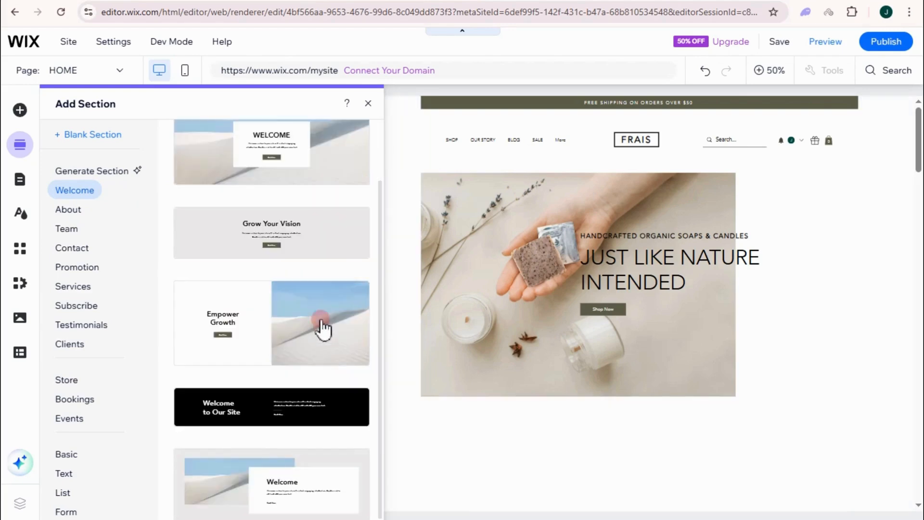
pyautogui.click(303, 236)
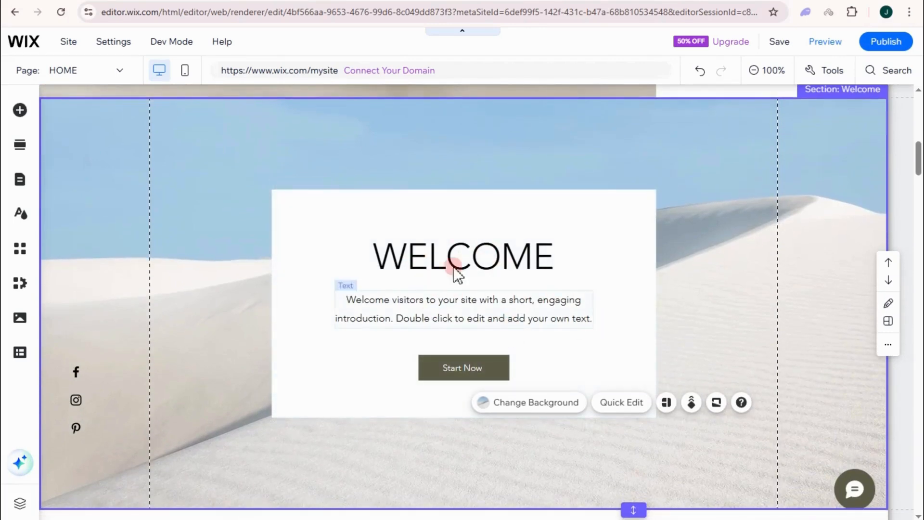
# Examine the Start Now button's settings and link options in the new Welcome section, and close them.
pyautogui.click(456, 368)
pyautogui.rightClick(463, 369)
pyautogui.click(452, 325)
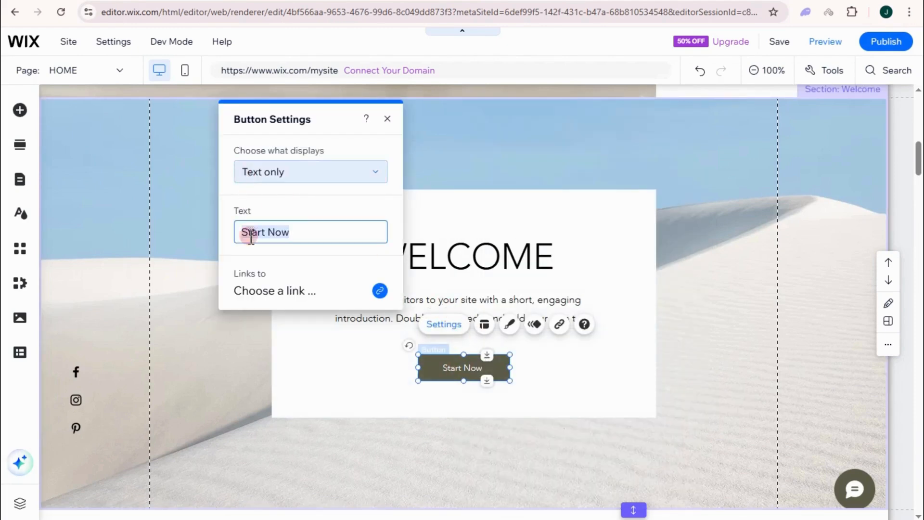
pyautogui.click(380, 292)
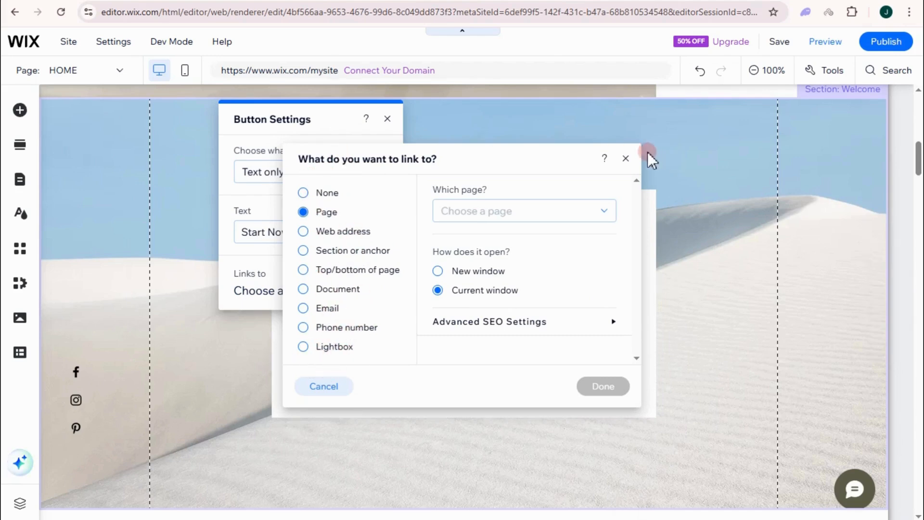
pyautogui.click(387, 119)
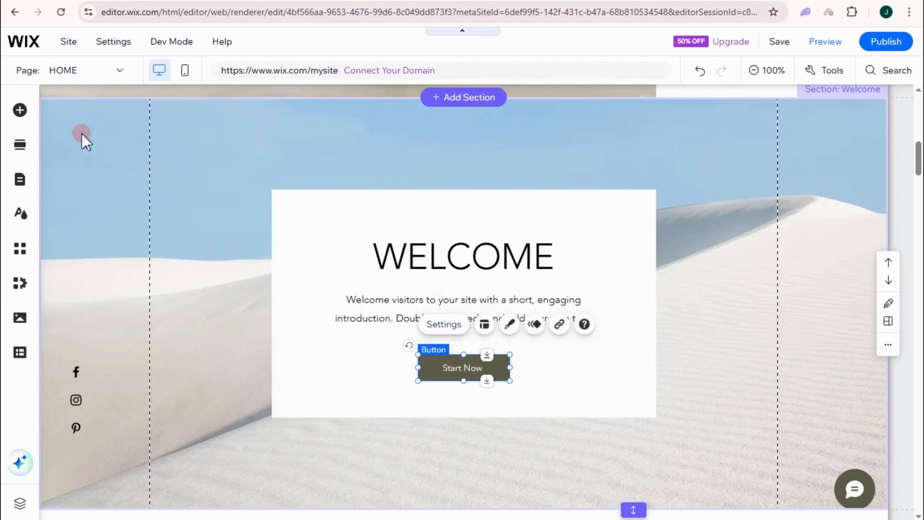
# Add the designed About Us section with a Learn More button between the hero and Welcome sections.
pyautogui.click(21, 151)
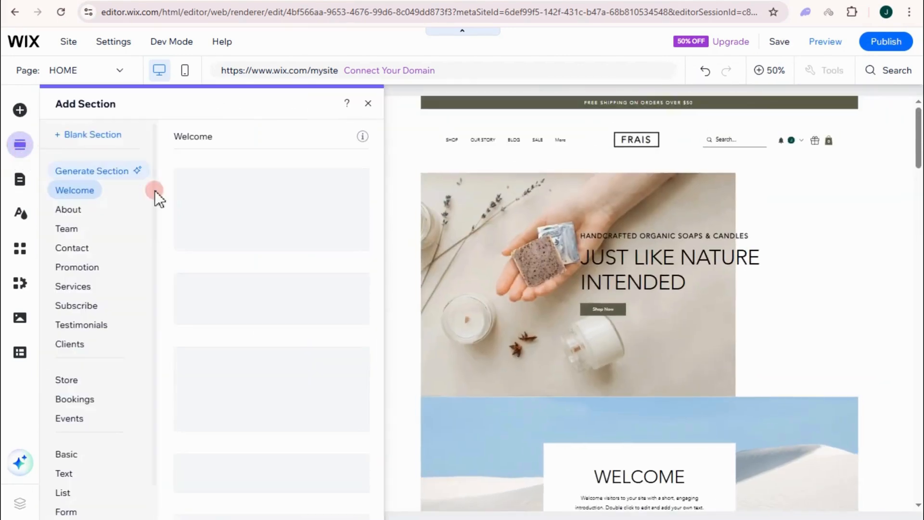
pyautogui.click(85, 210)
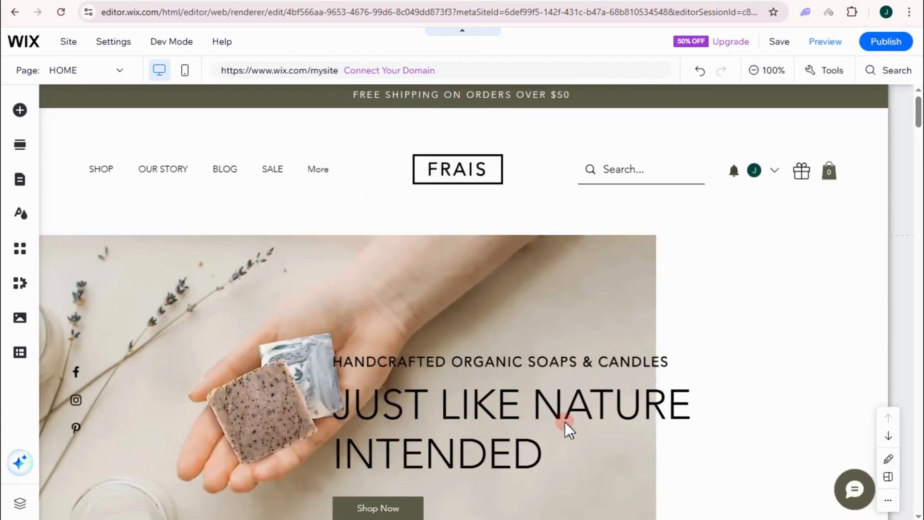
pyautogui.scroll(-4, 567, 415)
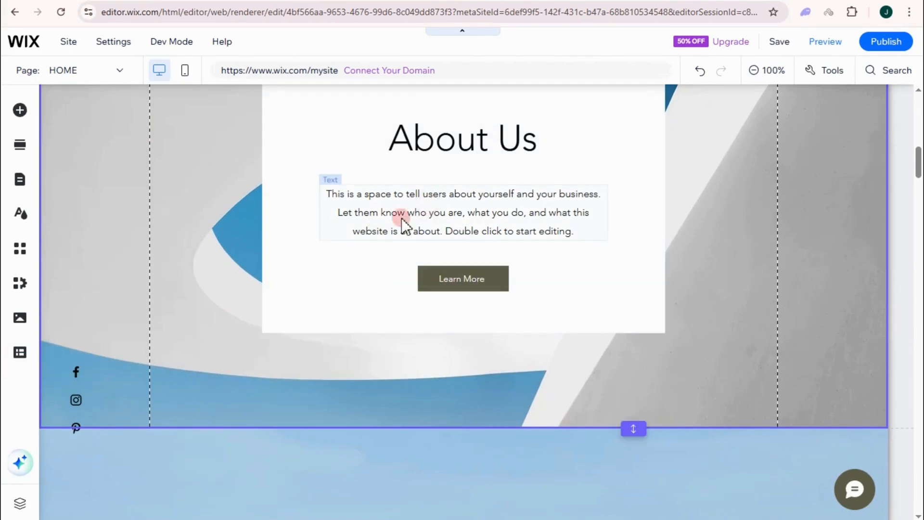
# Select the About Us paragraph text and open the settings of the Learn More button below it.
pyautogui.click(445, 215)
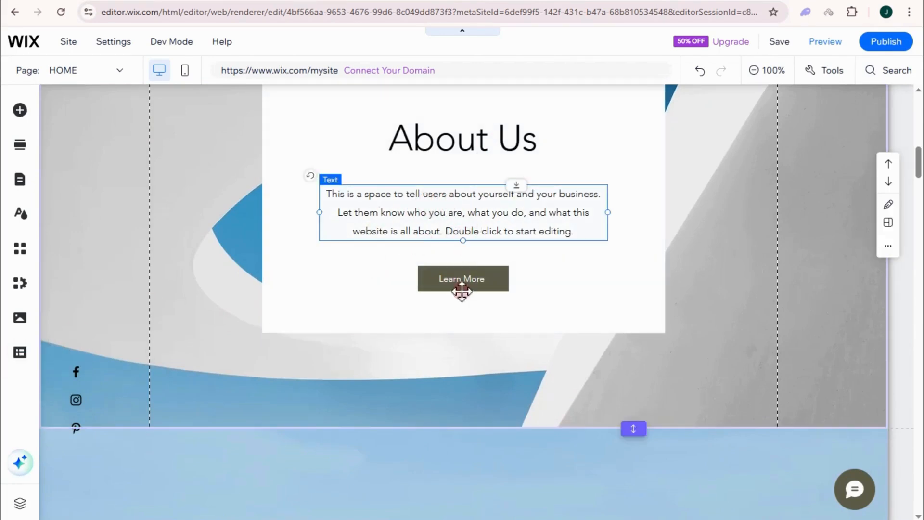
pyautogui.click(458, 281)
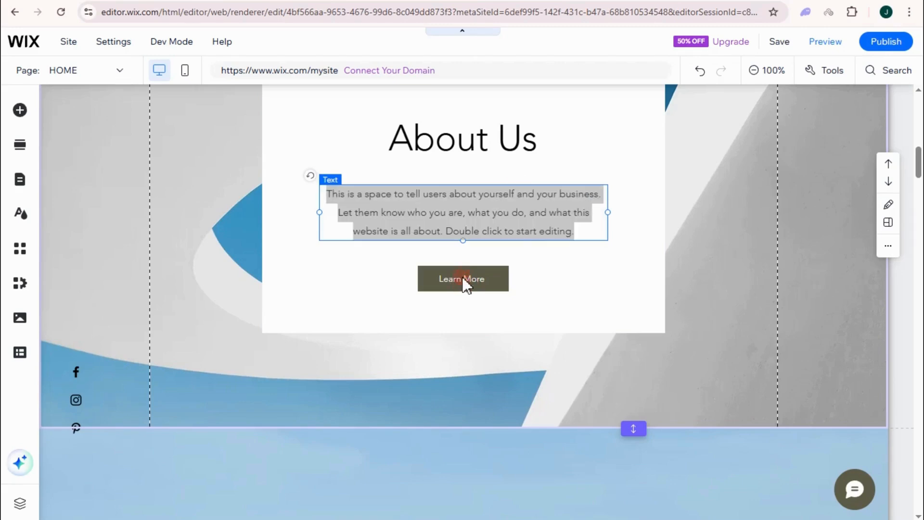
pyautogui.click(465, 280)
pyautogui.click(446, 292)
pyautogui.click(456, 282)
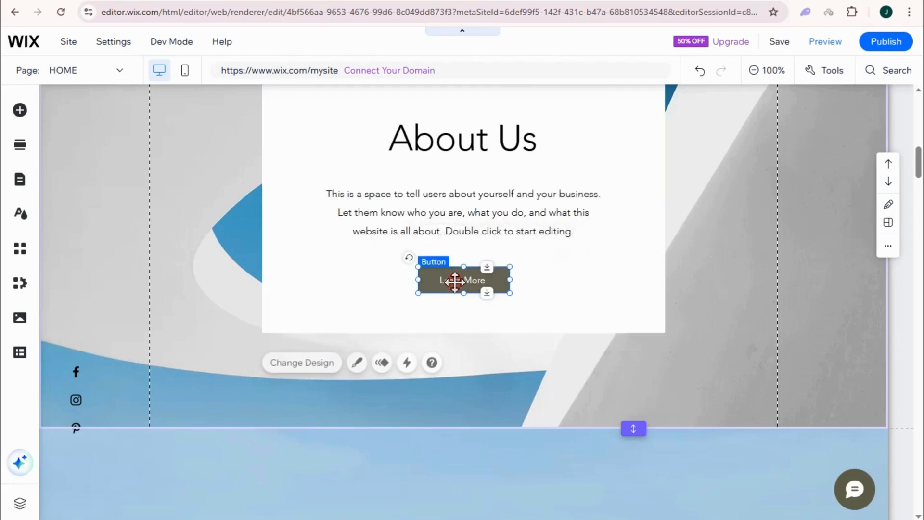
pyautogui.click(445, 238)
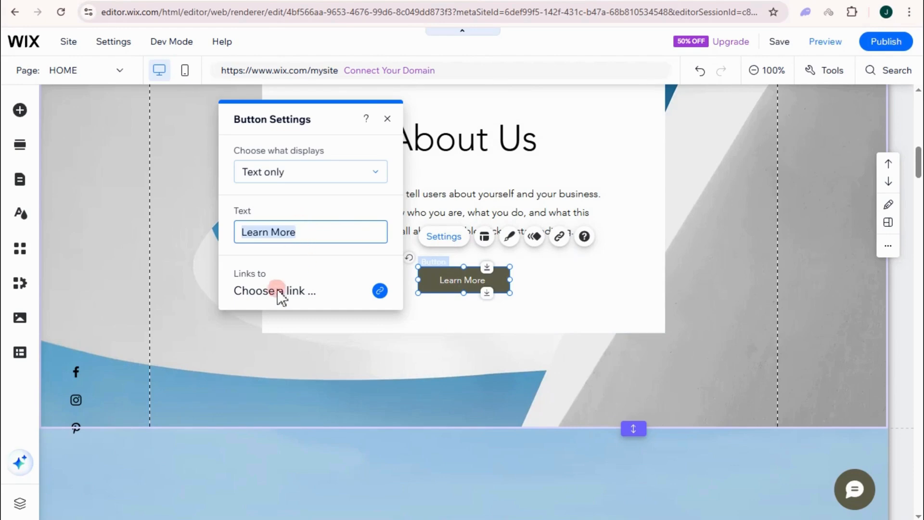
# Examine the web address option among the Learn More button's link choices, and close the link and button settings.
pyautogui.click(381, 292)
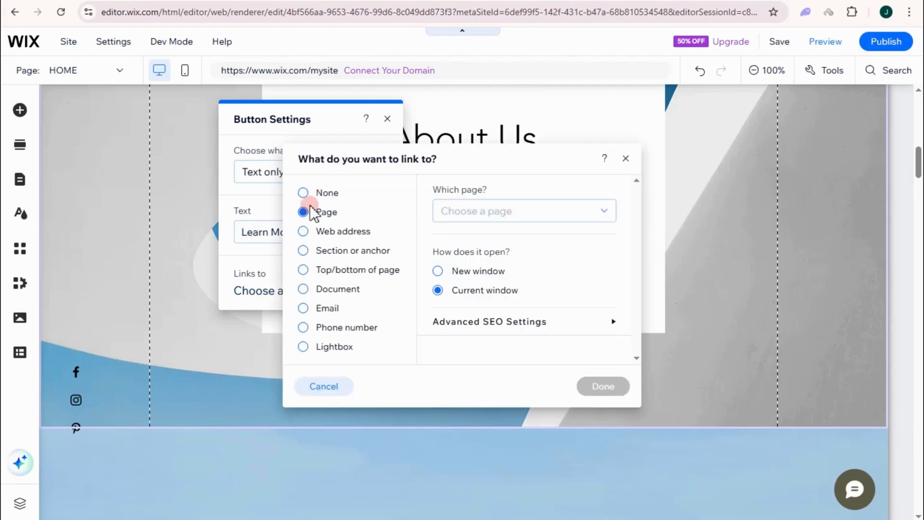
pyautogui.click(300, 235)
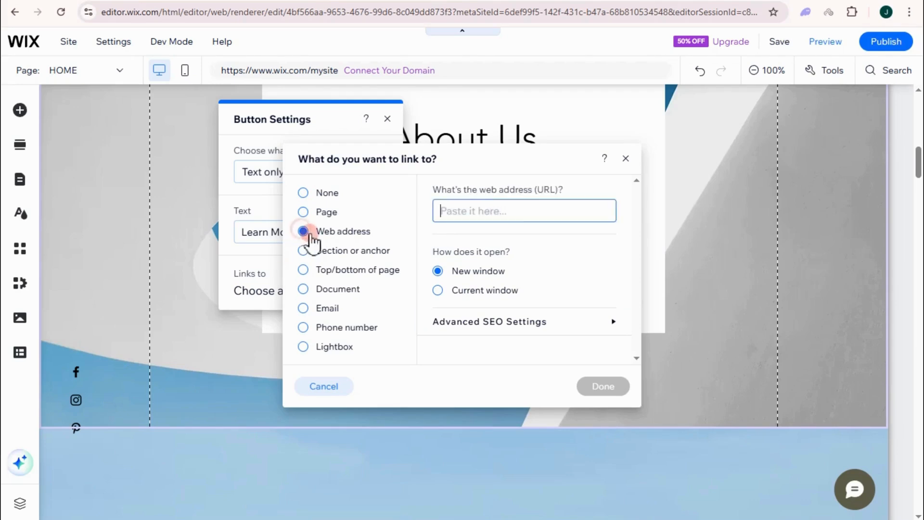
pyautogui.click(501, 223)
pyautogui.rightClick(496, 210)
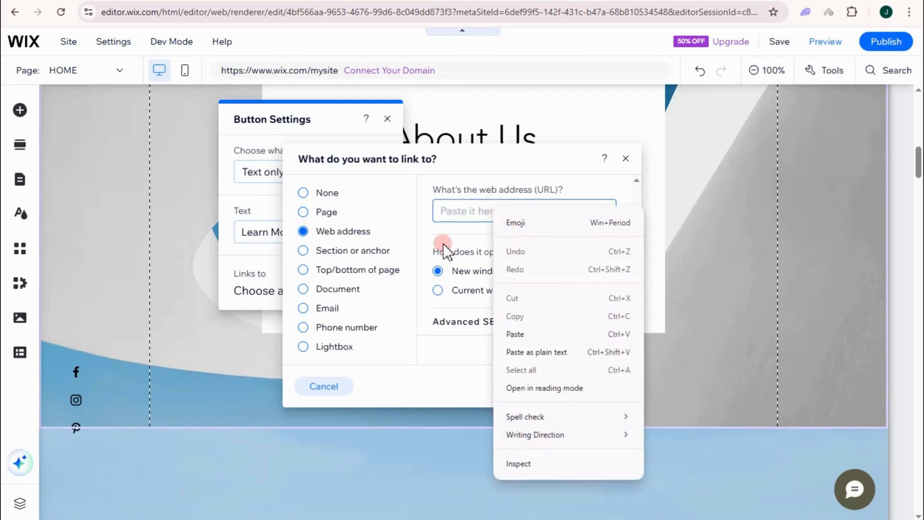
pyautogui.click(432, 239)
pyautogui.click(624, 160)
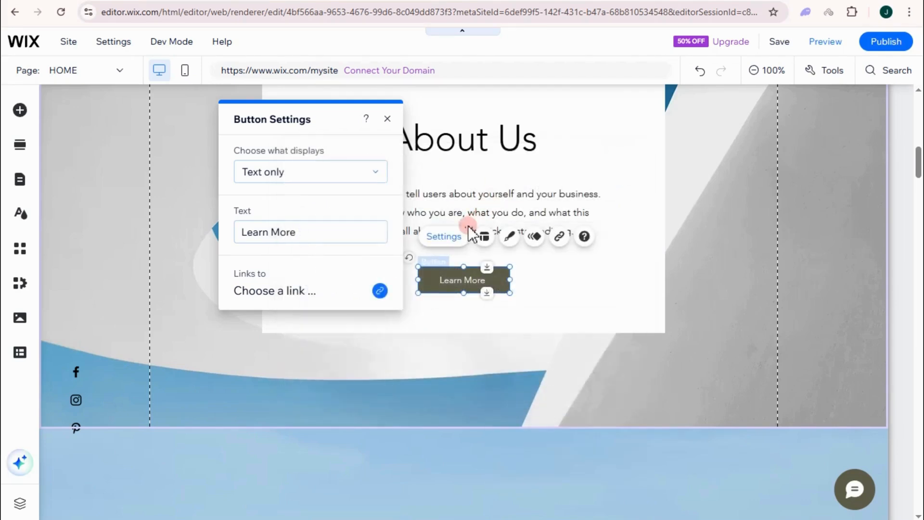
pyautogui.click(387, 118)
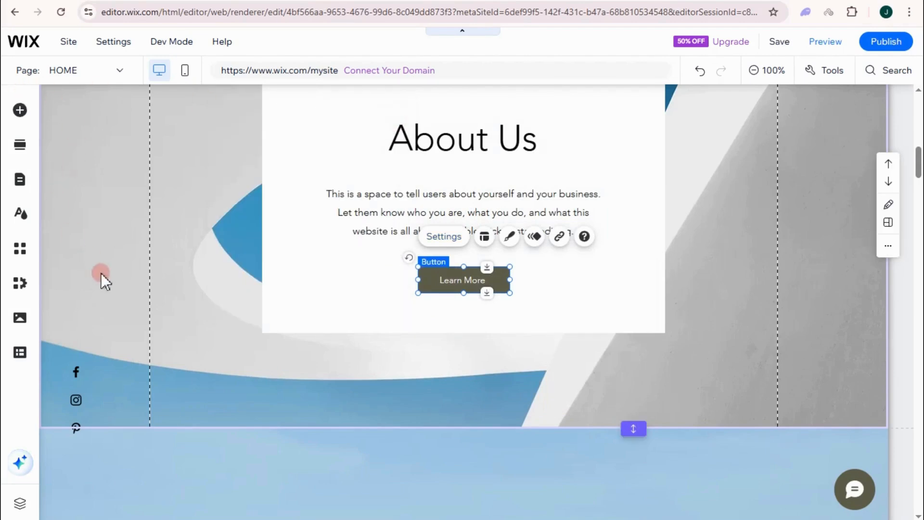
# Add the designed Get in Touch contact section with a message form between the hero and About Us sections.
pyautogui.click(14, 150)
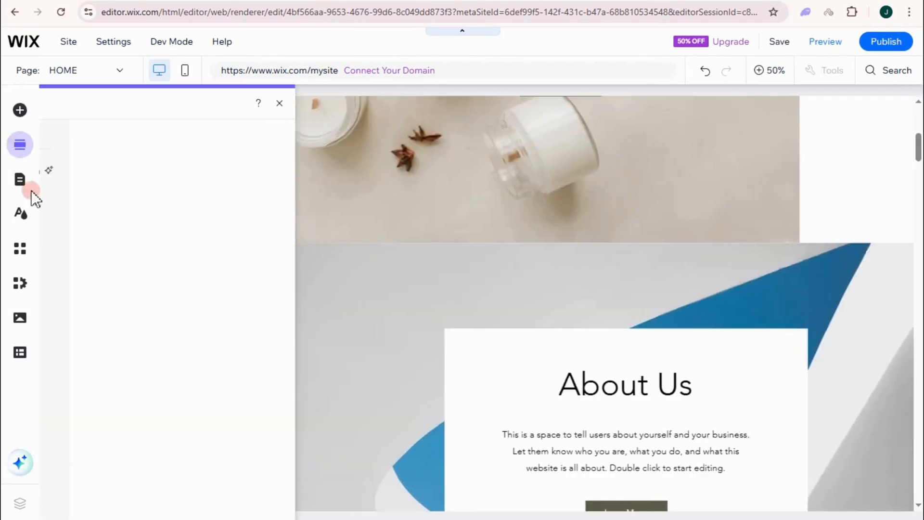
pyautogui.click(82, 227)
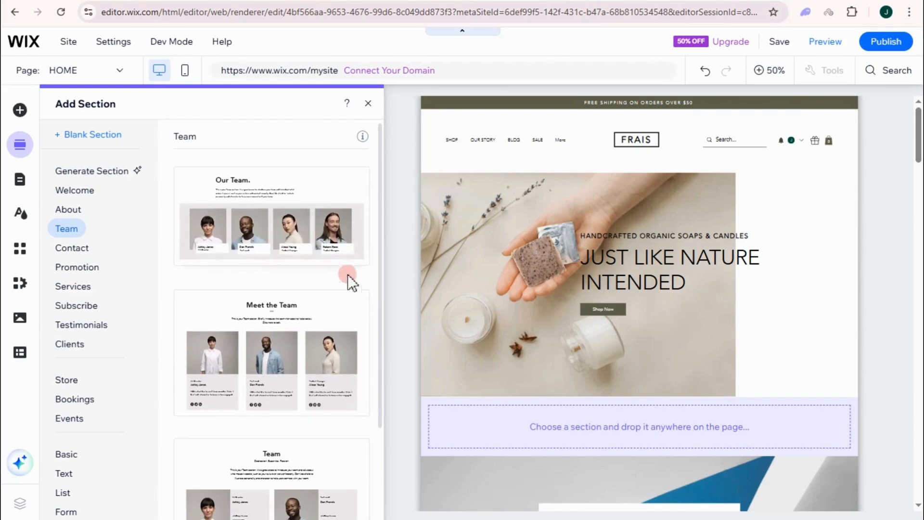
pyautogui.click(73, 249)
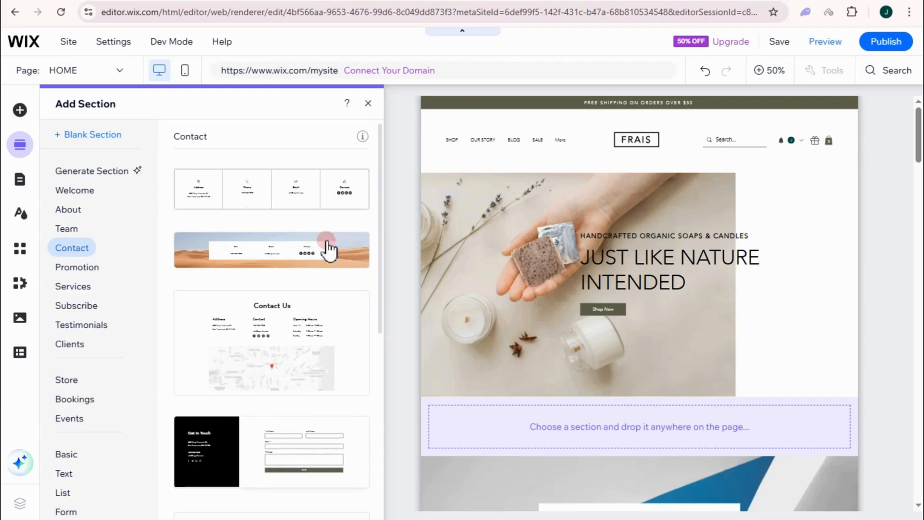
pyautogui.click(297, 463)
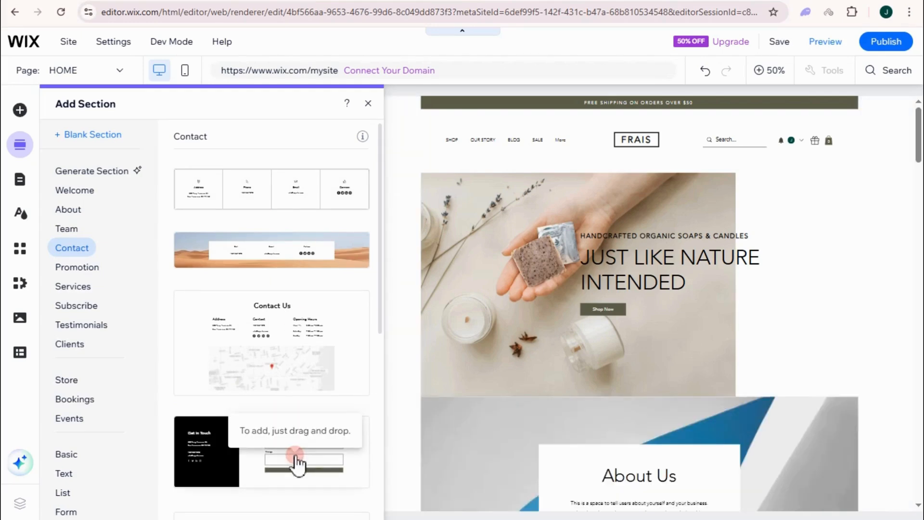
pyautogui.moveTo(297, 463); pyautogui.dragTo(599, 422)
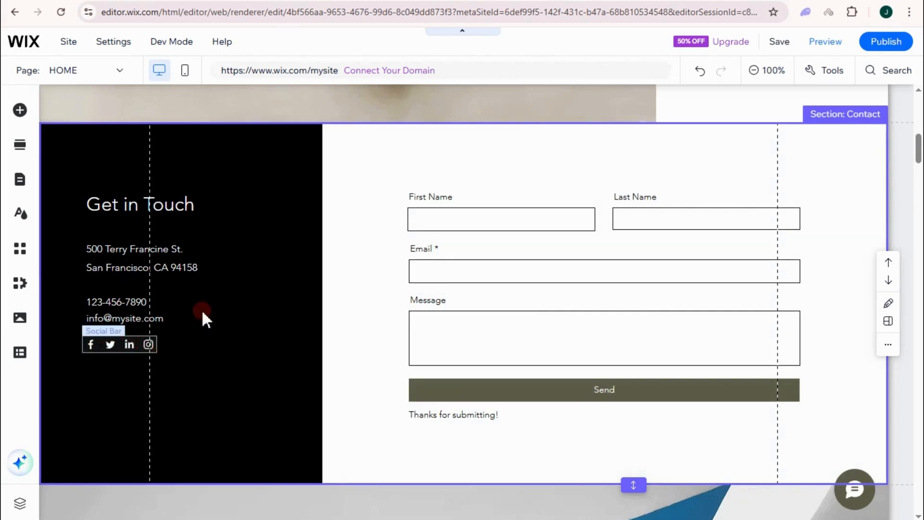
# Browse the promotion and services section designs, and add the Stay in the Know subscribe section with cactus background directly below the hero.
pyautogui.click(20, 151)
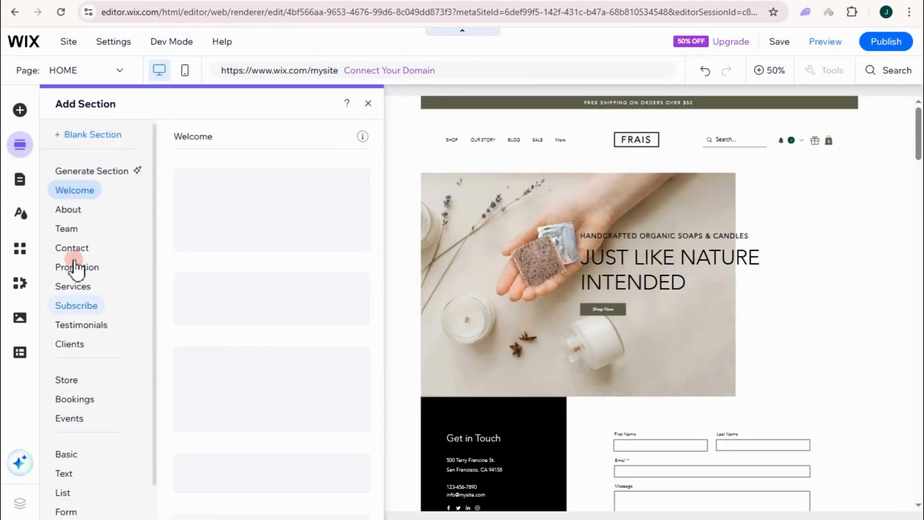
pyautogui.click(75, 267)
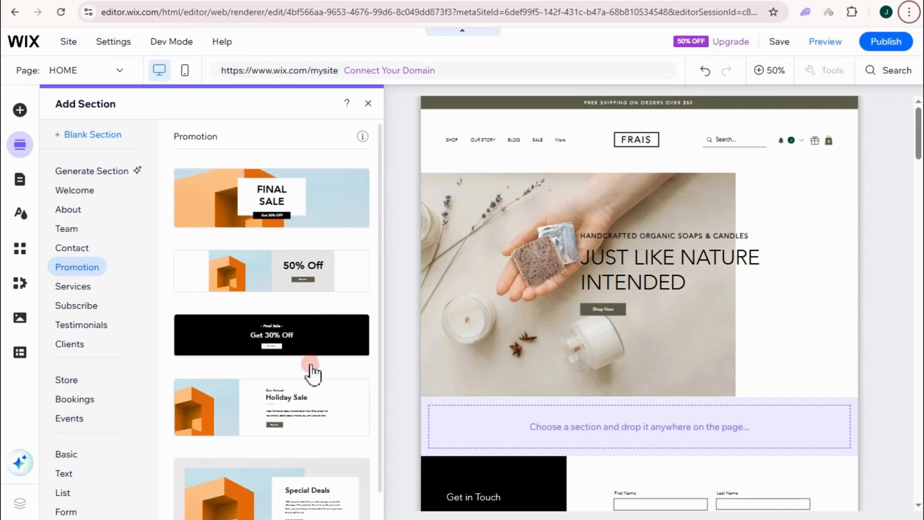
pyautogui.scroll(-1, 312, 373)
pyautogui.click(82, 284)
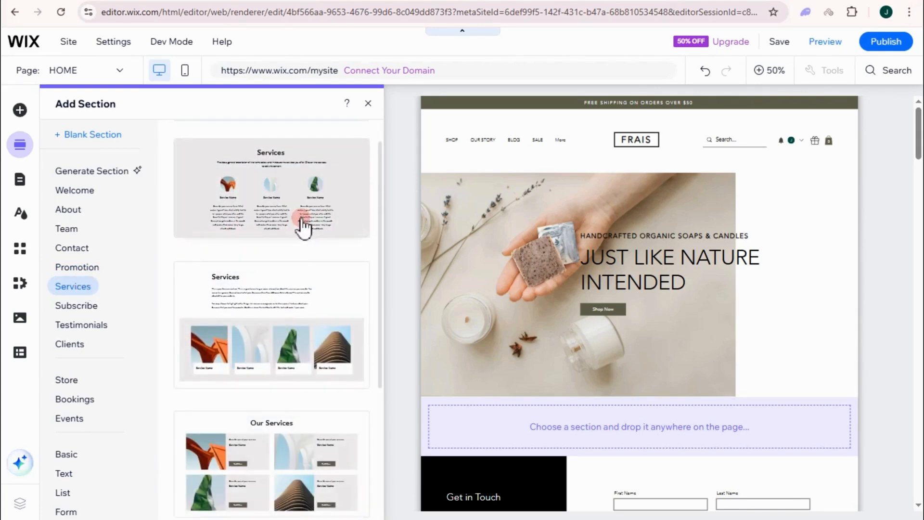
pyautogui.click(82, 311)
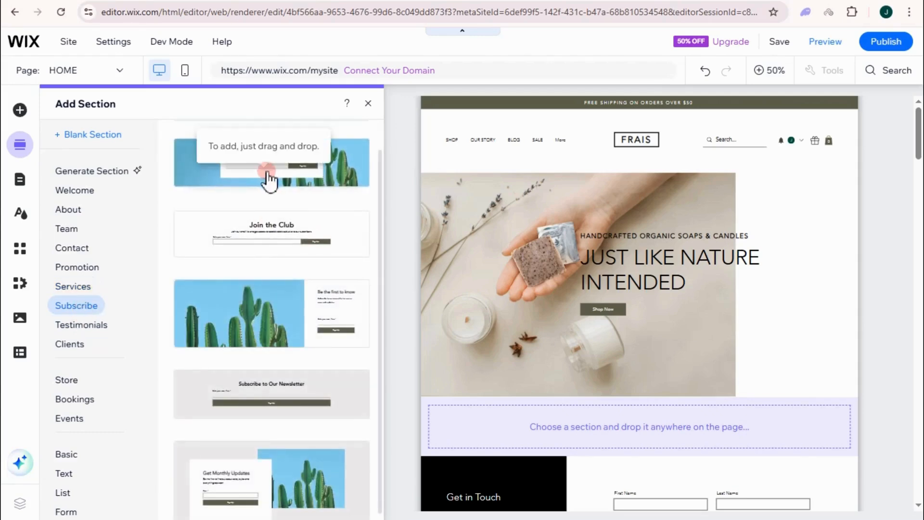
pyautogui.click(285, 181)
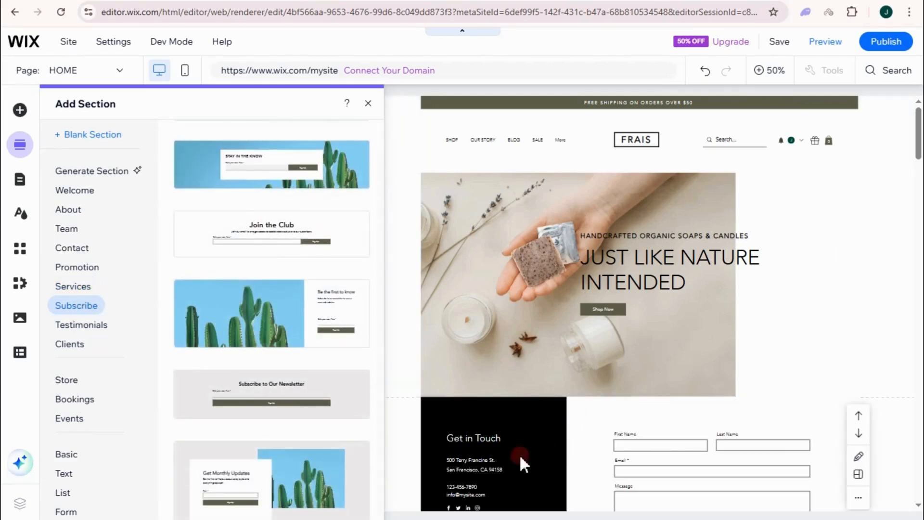
pyautogui.click(614, 426)
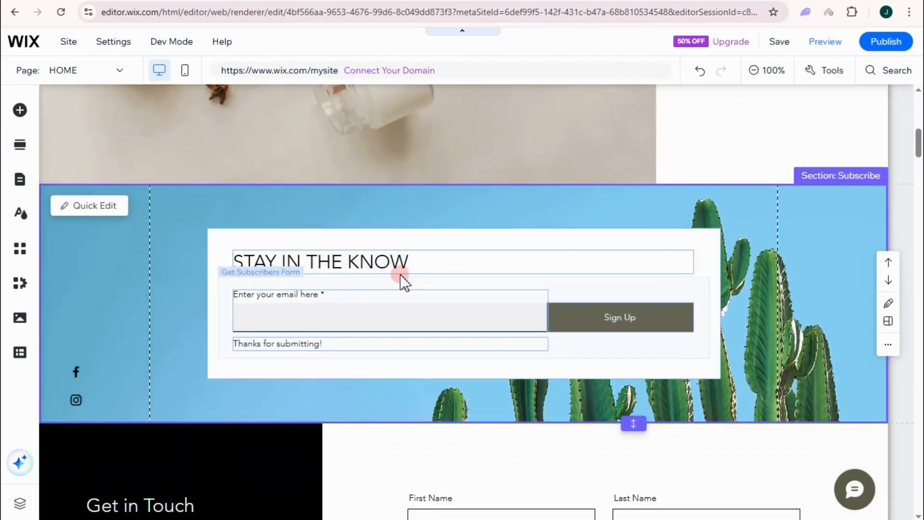
# Compare the clients and testimonials section designs, and add the Our Clients Say testimonials section directly below the hero.
pyautogui.click(14, 149)
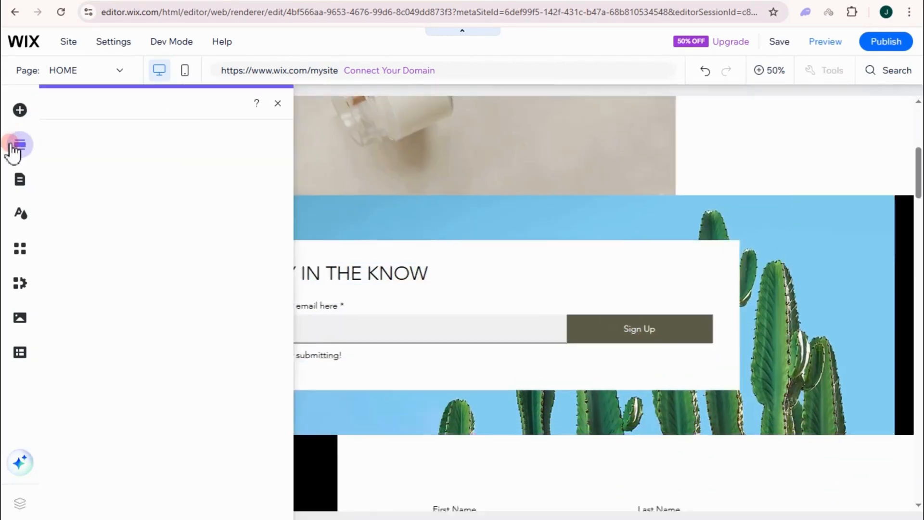
pyautogui.click(79, 324)
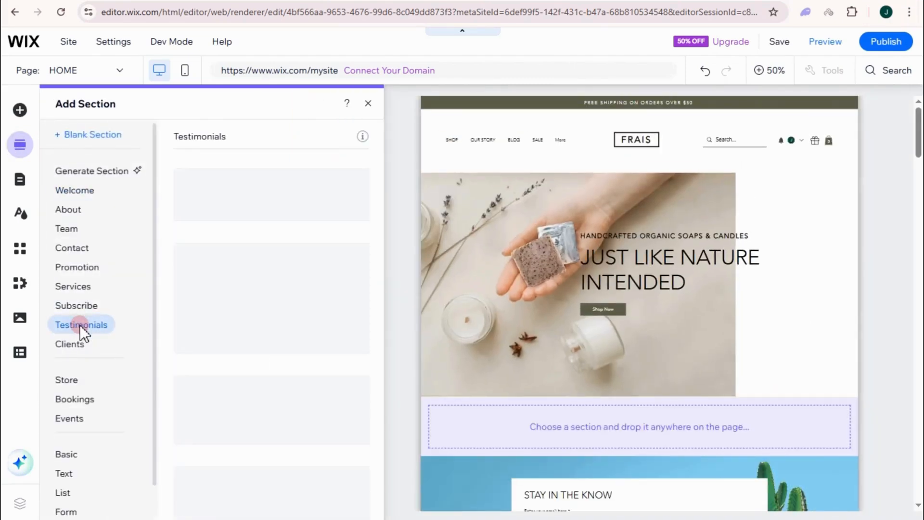
pyautogui.click(81, 350)
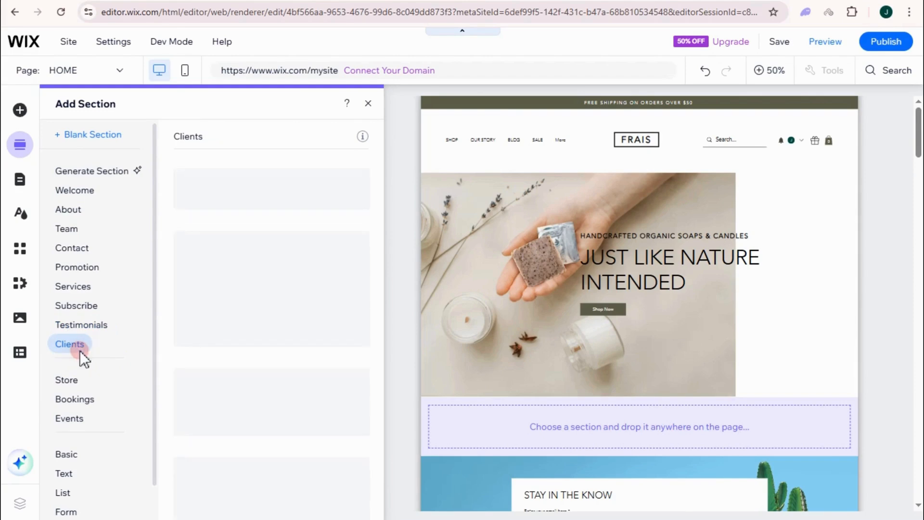
pyautogui.click(82, 327)
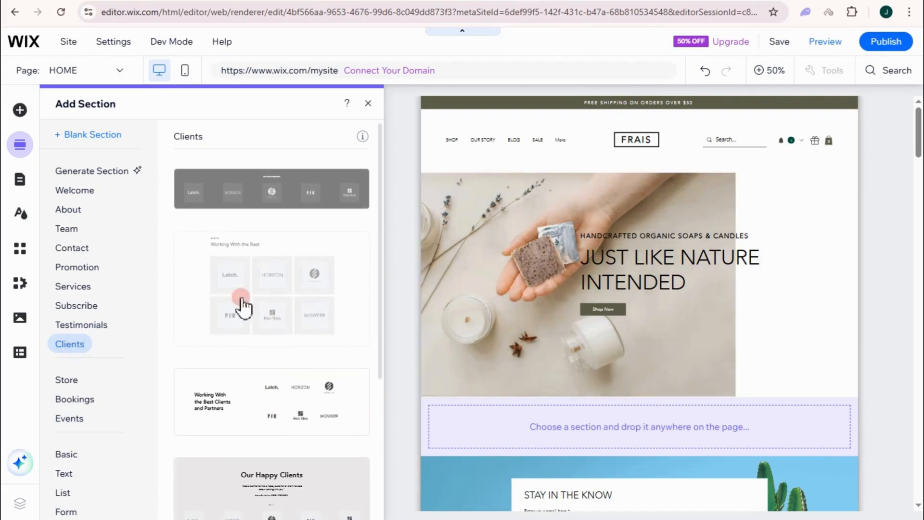
pyautogui.scroll(-4, 353, 409)
pyautogui.scroll(-1, 297, 414)
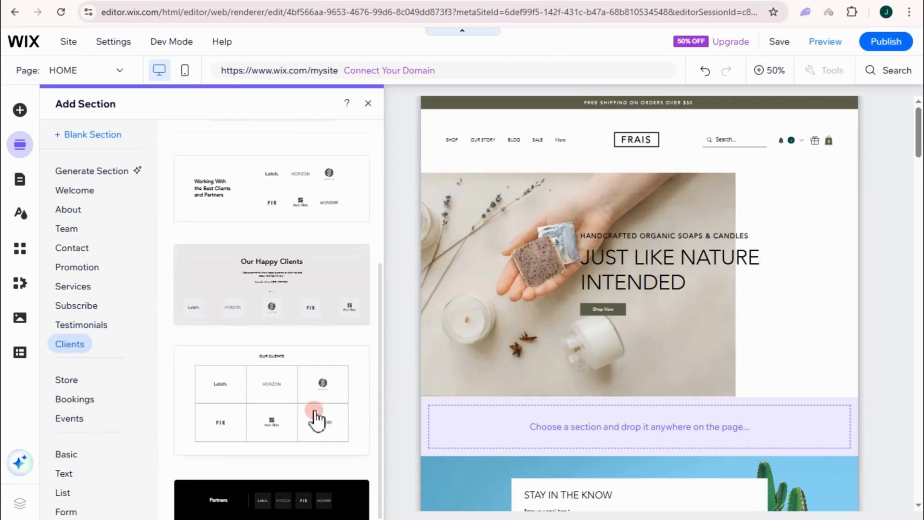
pyautogui.click(102, 325)
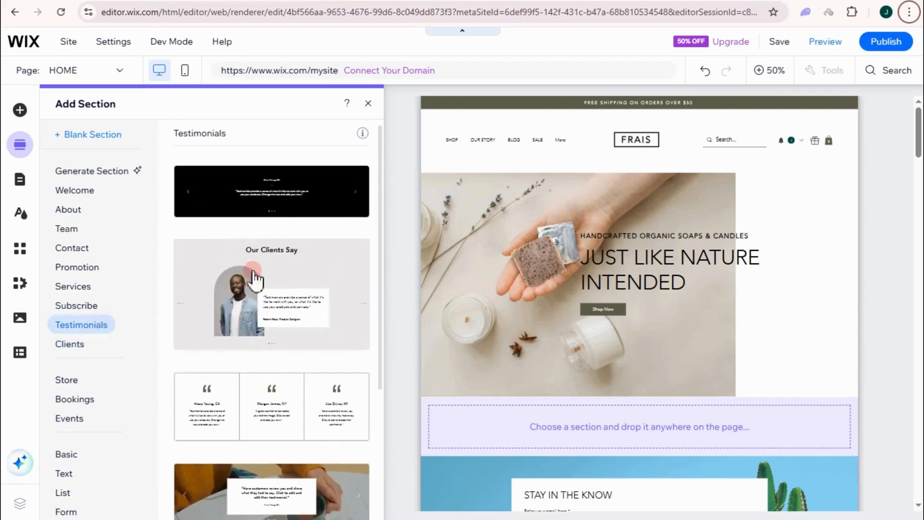
pyautogui.click(250, 308)
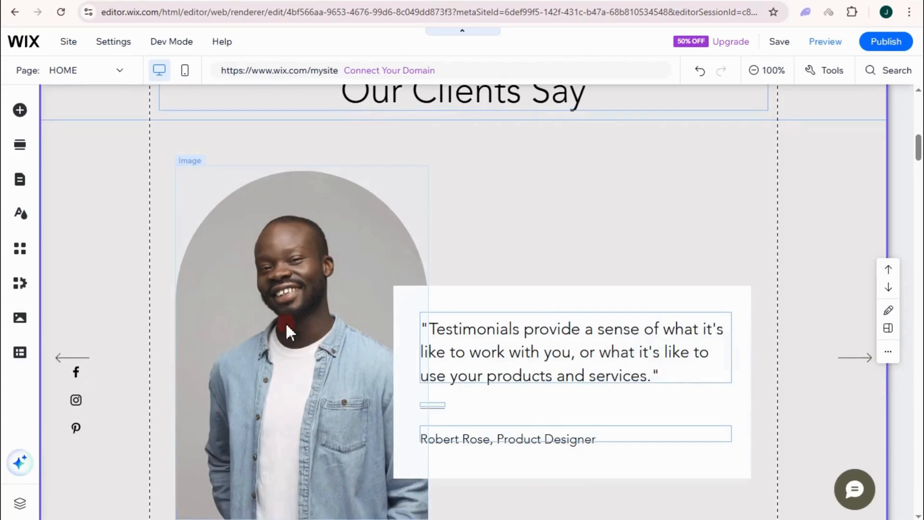
# Select the client photo in the testimonials section, and examine the remaining section categories and the new sections on the home page.
pyautogui.click(302, 271)
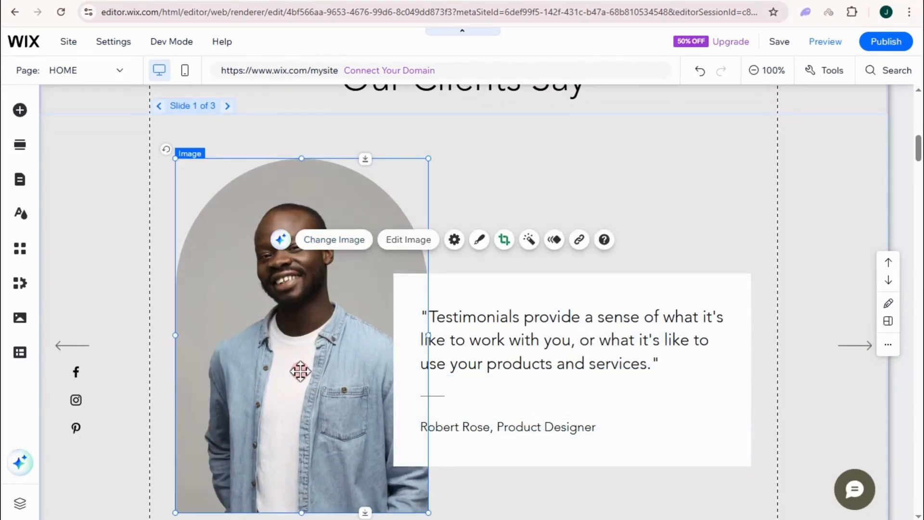
pyautogui.click(538, 376)
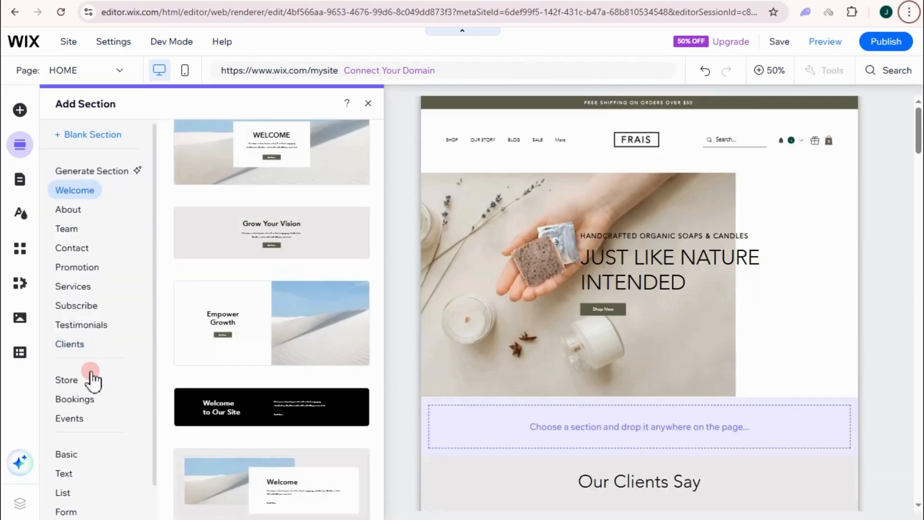
pyautogui.scroll(-1, 91, 366)
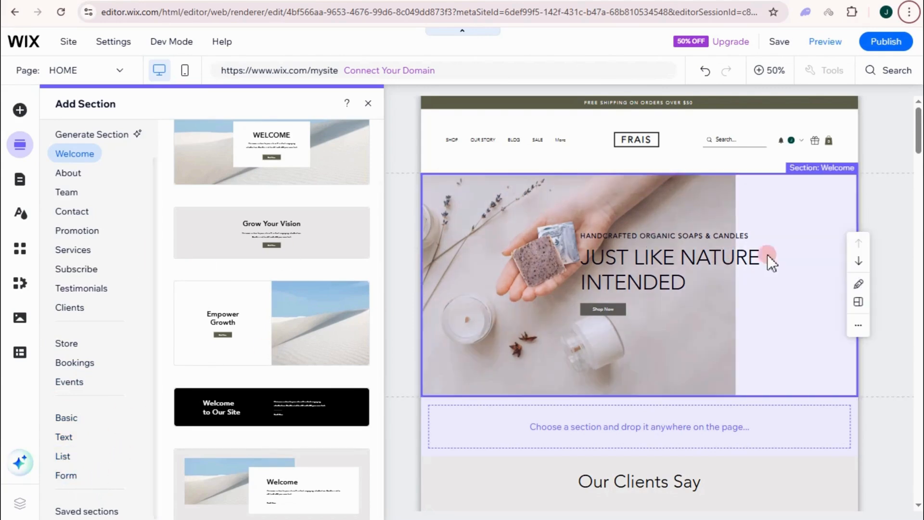
pyautogui.scroll(-4, 917, 233)
pyautogui.scroll(-4, 917, 234)
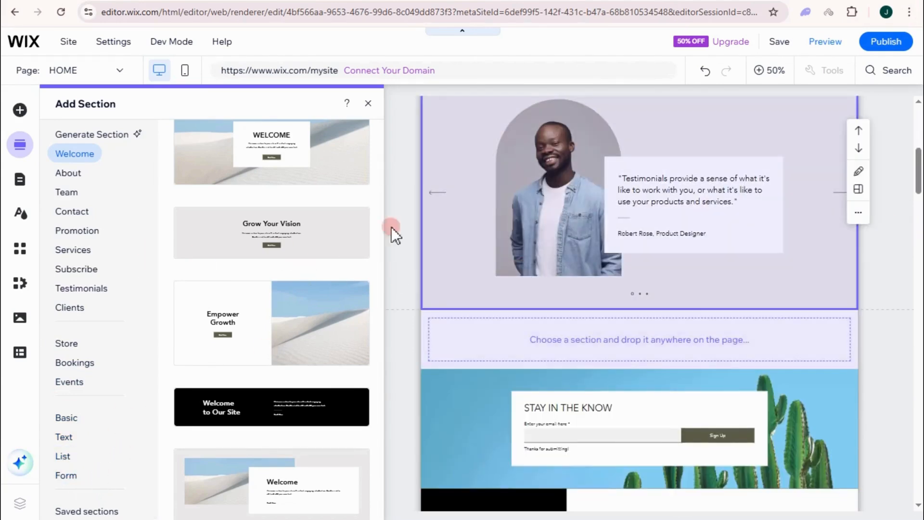
pyautogui.scroll(2, 629, 235)
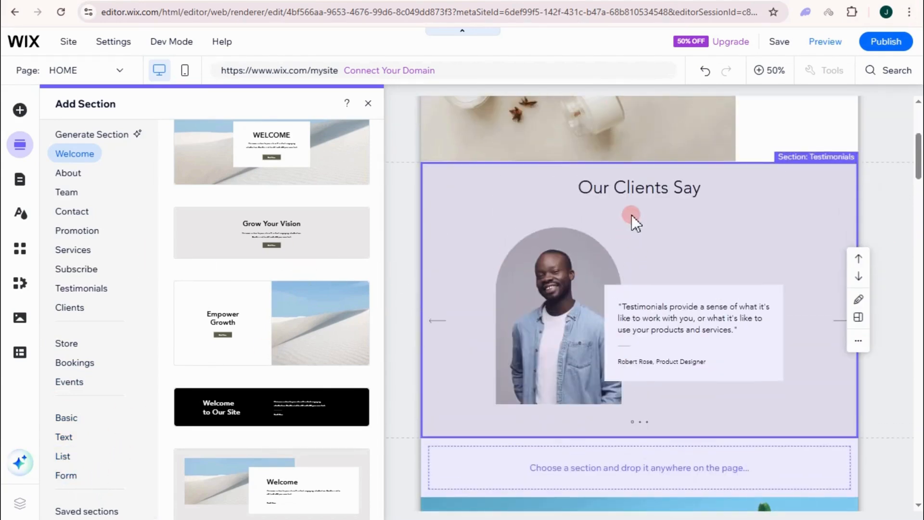
# Delete the About Us section located below the Get in Touch contact section.
pyautogui.click(631, 184)
pyautogui.scroll(-20, 642, 368)
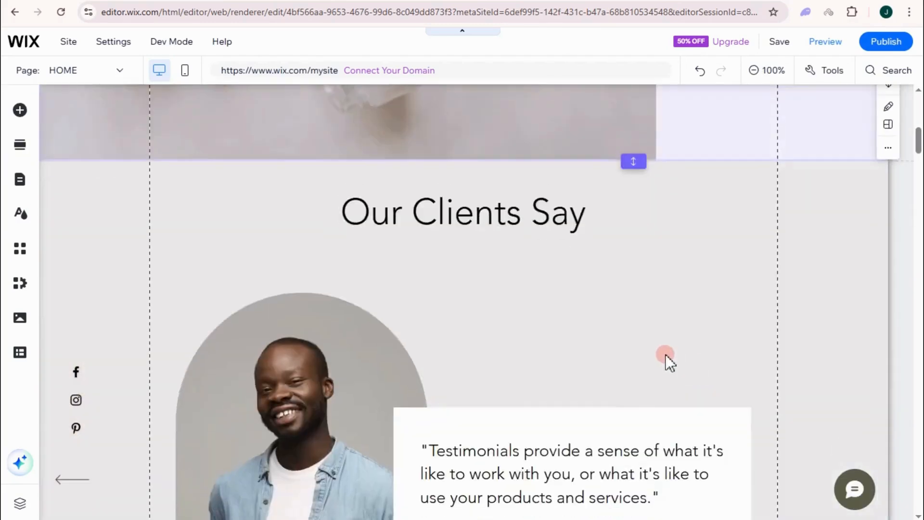
pyautogui.scroll(-10, 585, 313)
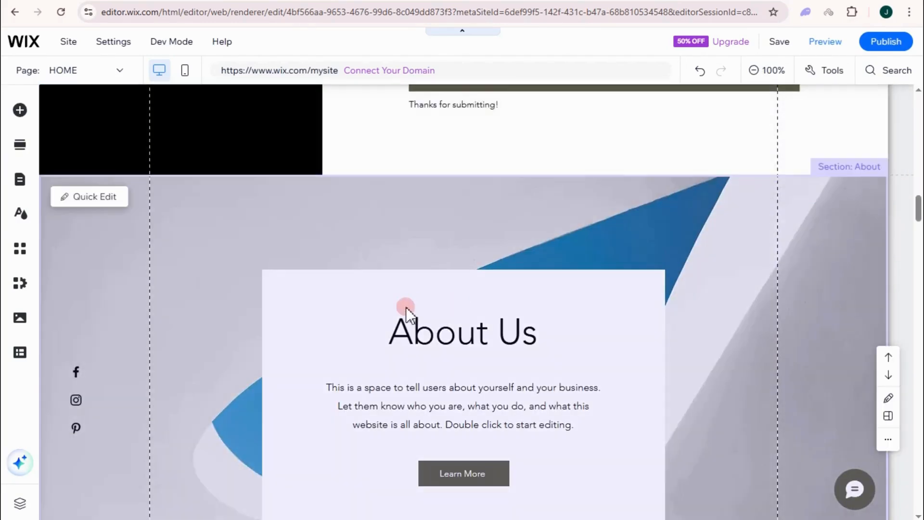
pyautogui.scroll(8, 538, 315)
pyautogui.scroll(-8, 539, 316)
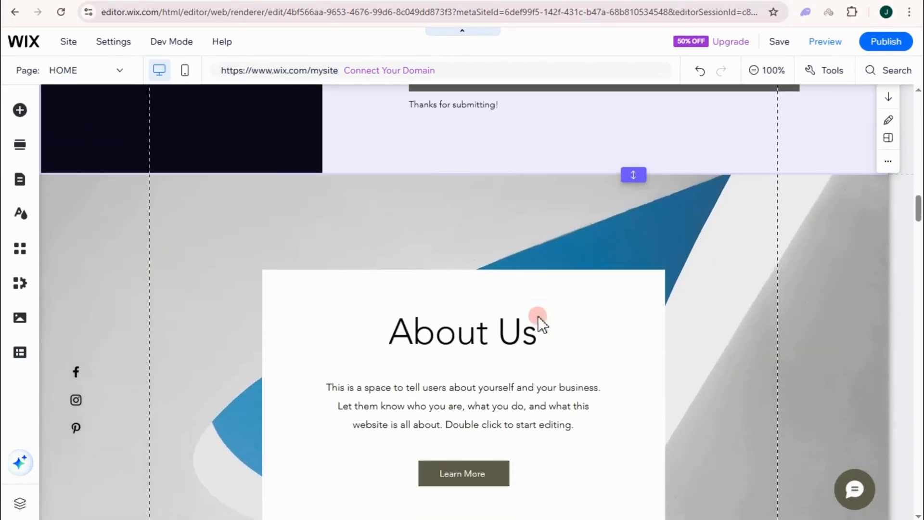
pyautogui.click(542, 243)
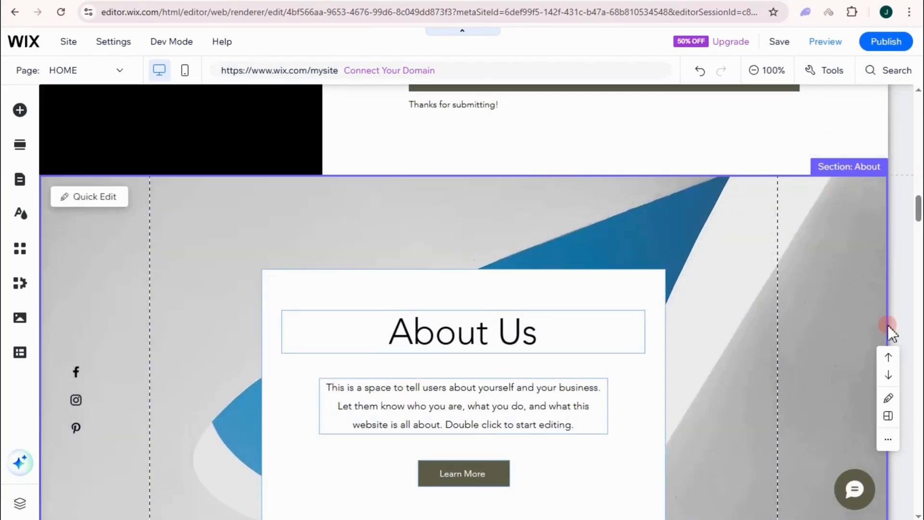
pyautogui.click(892, 423)
pyautogui.click(889, 439)
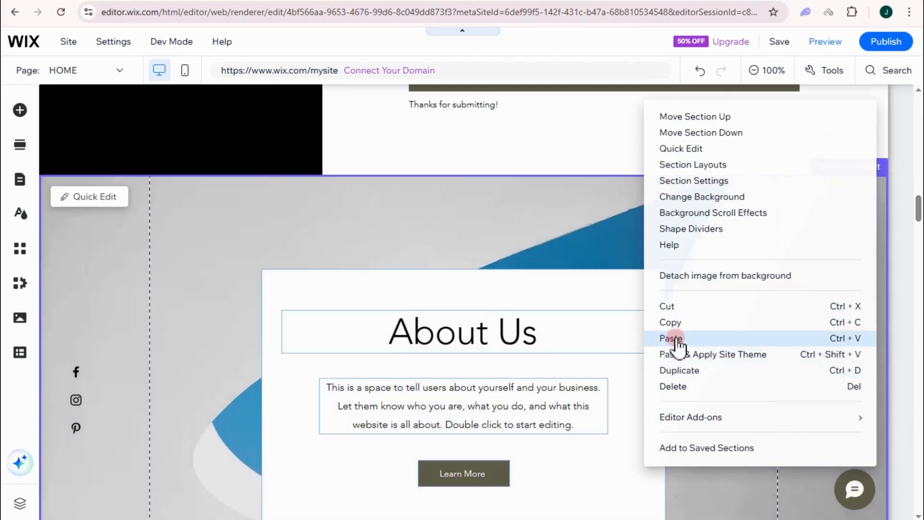
pyautogui.click(689, 386)
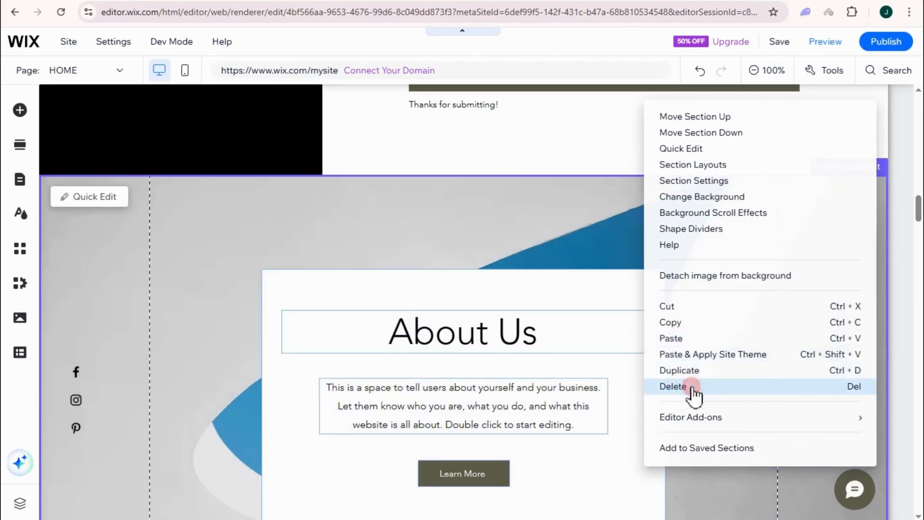
# Preview the site and examine the home page's testimonials, subscribe, contact and Welcome sections.
pyautogui.scroll(5, 824, 269)
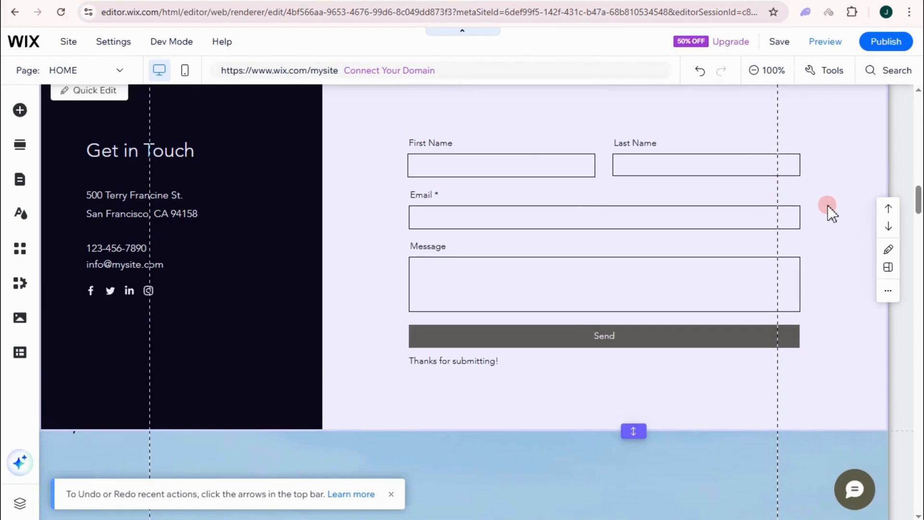
pyautogui.click(824, 43)
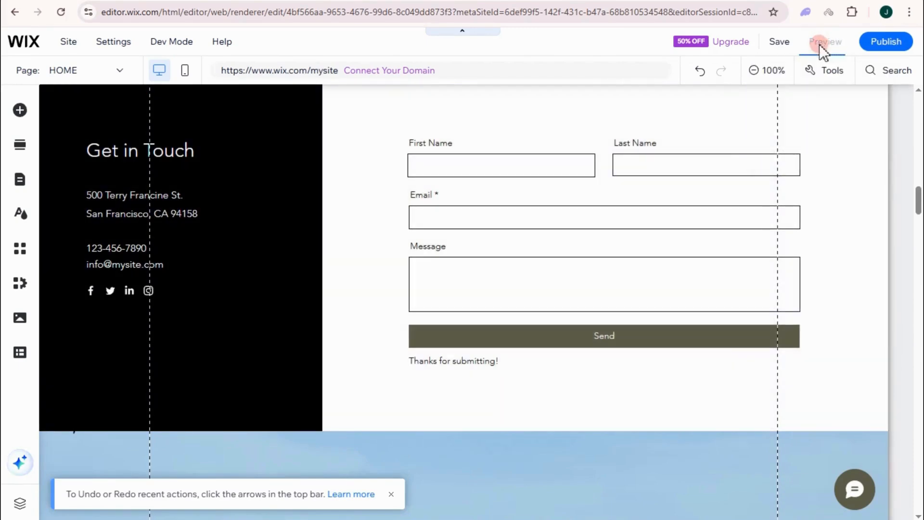
pyautogui.scroll(9, 659, 231)
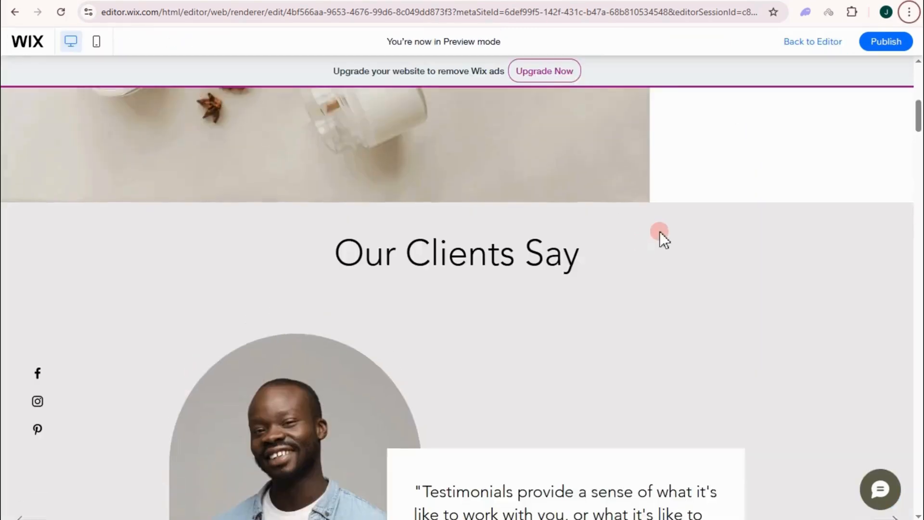
pyautogui.scroll(-2, 660, 231)
pyautogui.scroll(-15, 662, 244)
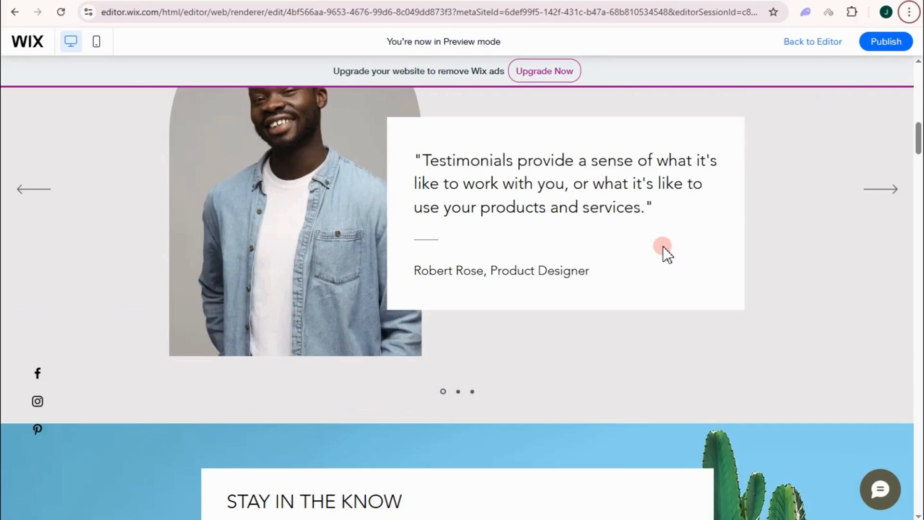
pyautogui.scroll(-20, 664, 246)
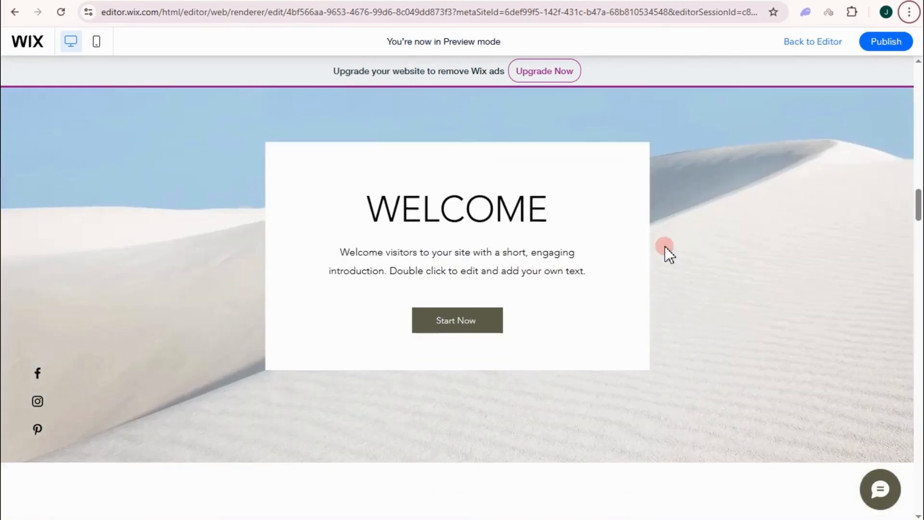
pyautogui.scroll(-1, 665, 246)
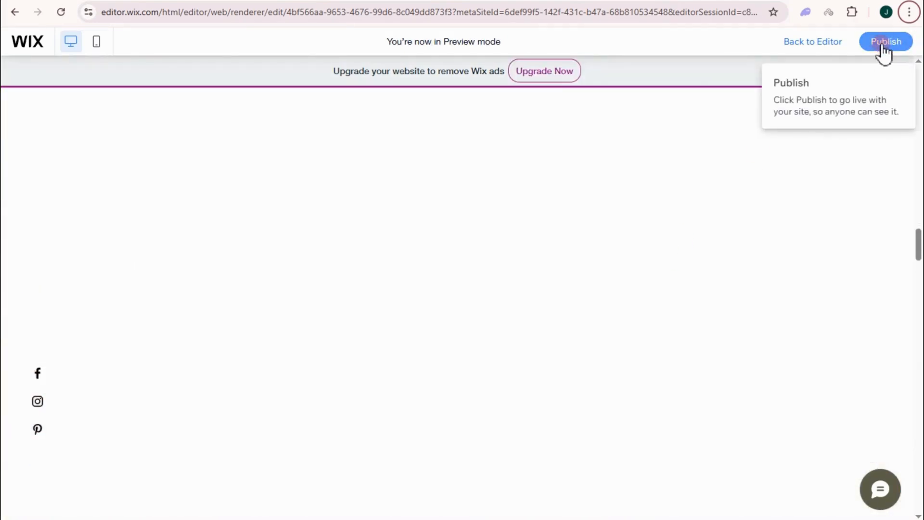
pyautogui.scroll(20, 659, 231)
pyautogui.scroll(-8, 662, 243)
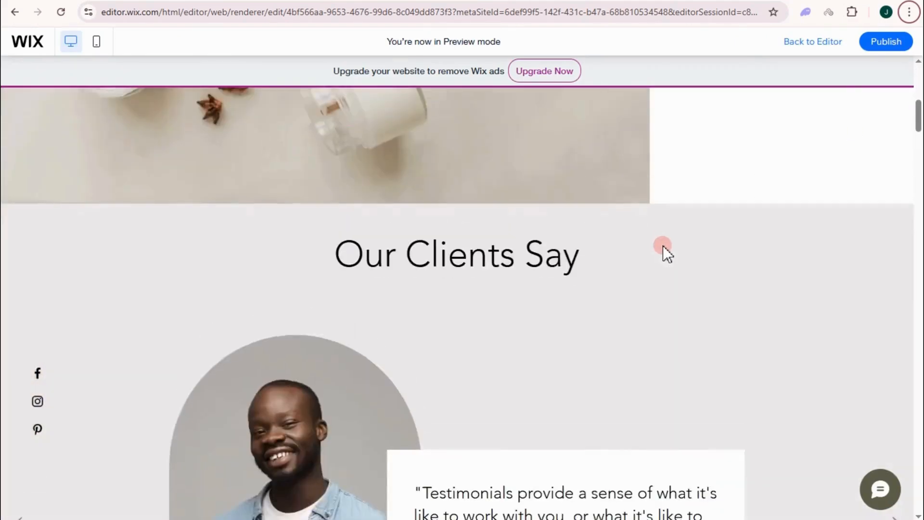
pyautogui.scroll(-7, 663, 246)
pyautogui.scroll(-7, 663, 246)
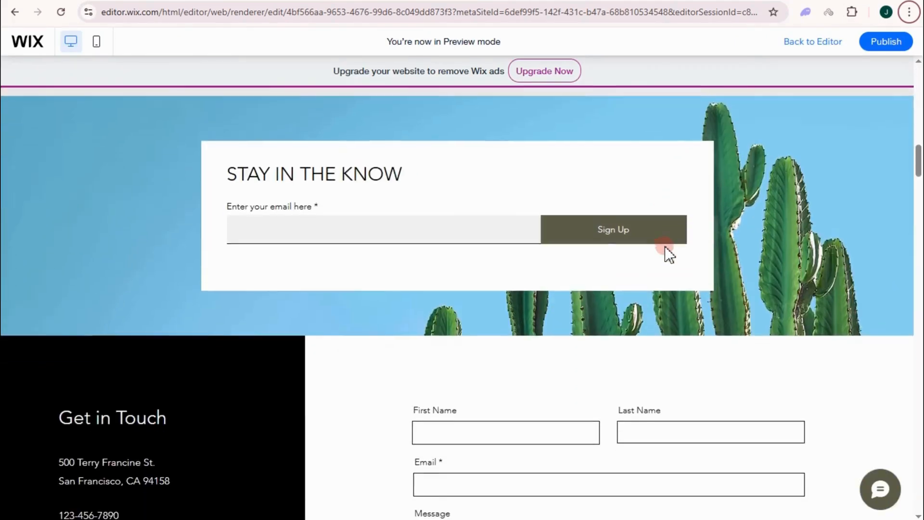